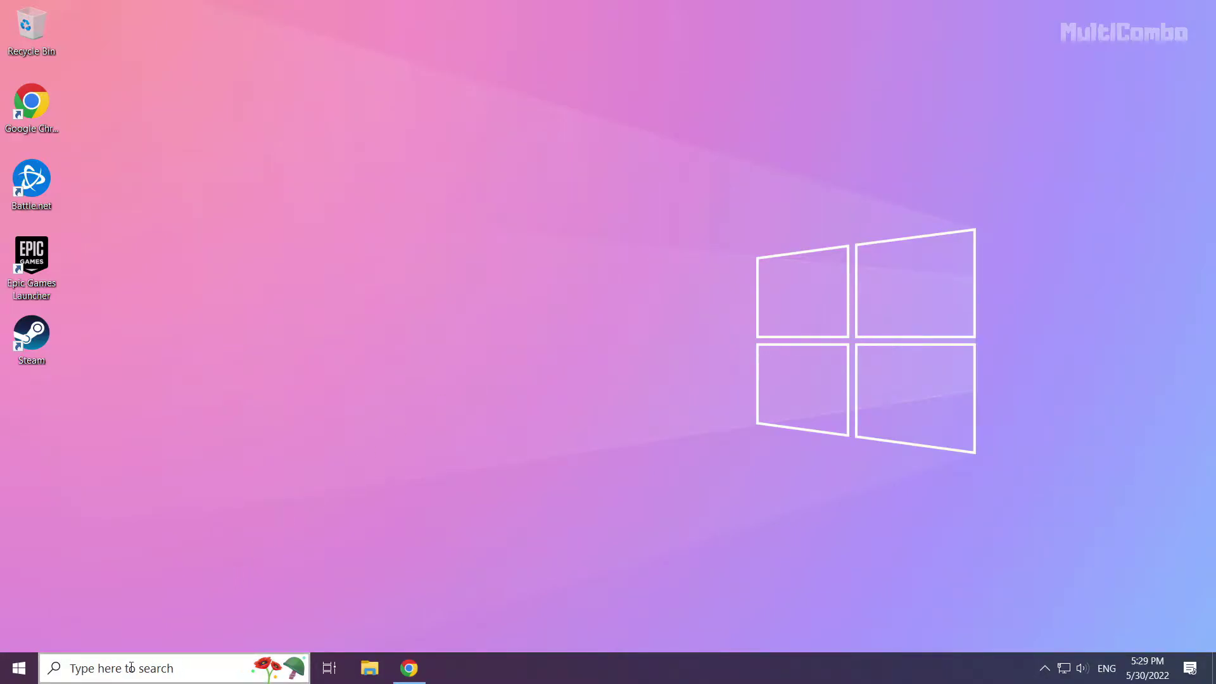
- Search the Start menu for 'device manager'
left_click(165, 668)
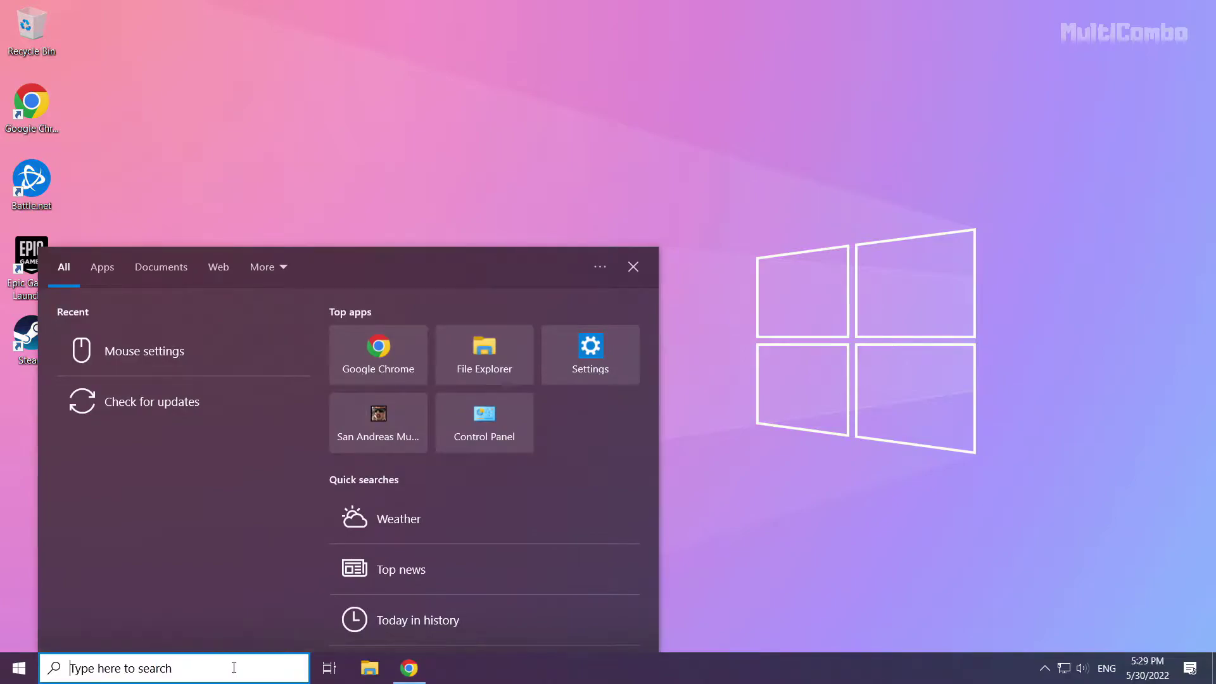
type("dev")
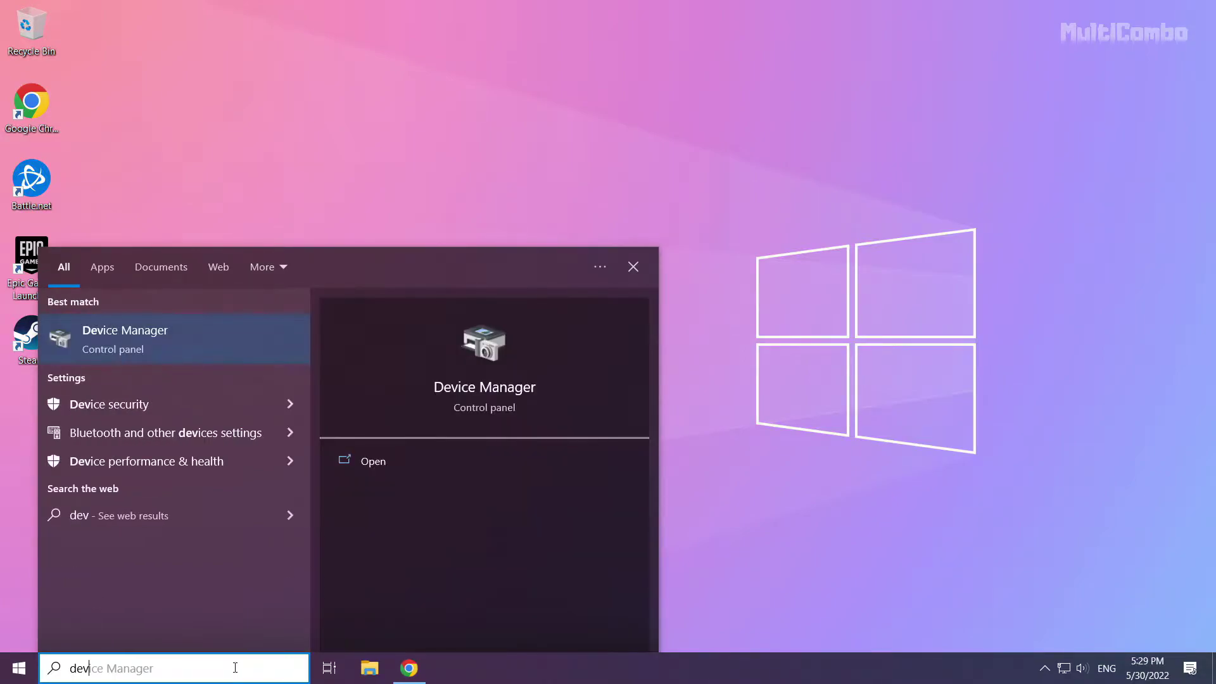
type("ice manager")
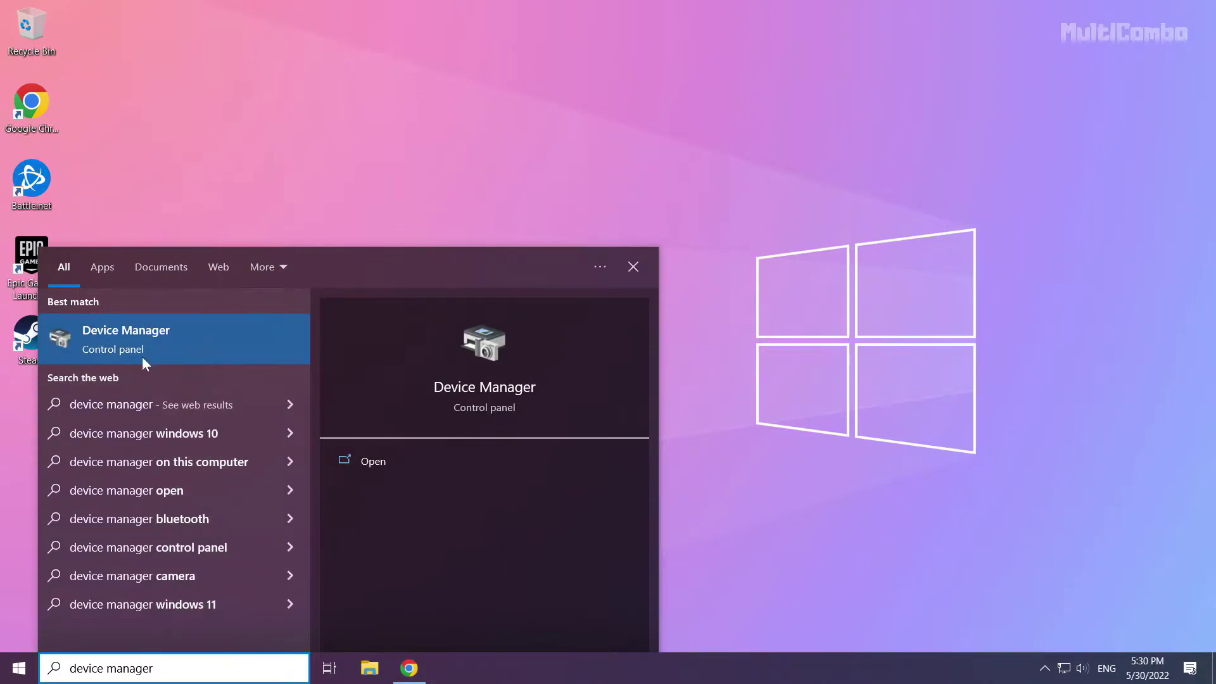
- Open Device Manager, centre its window, expand Display adapters and select NVIDIA GeForce GTX 1050 Ti
left_click(138, 337)
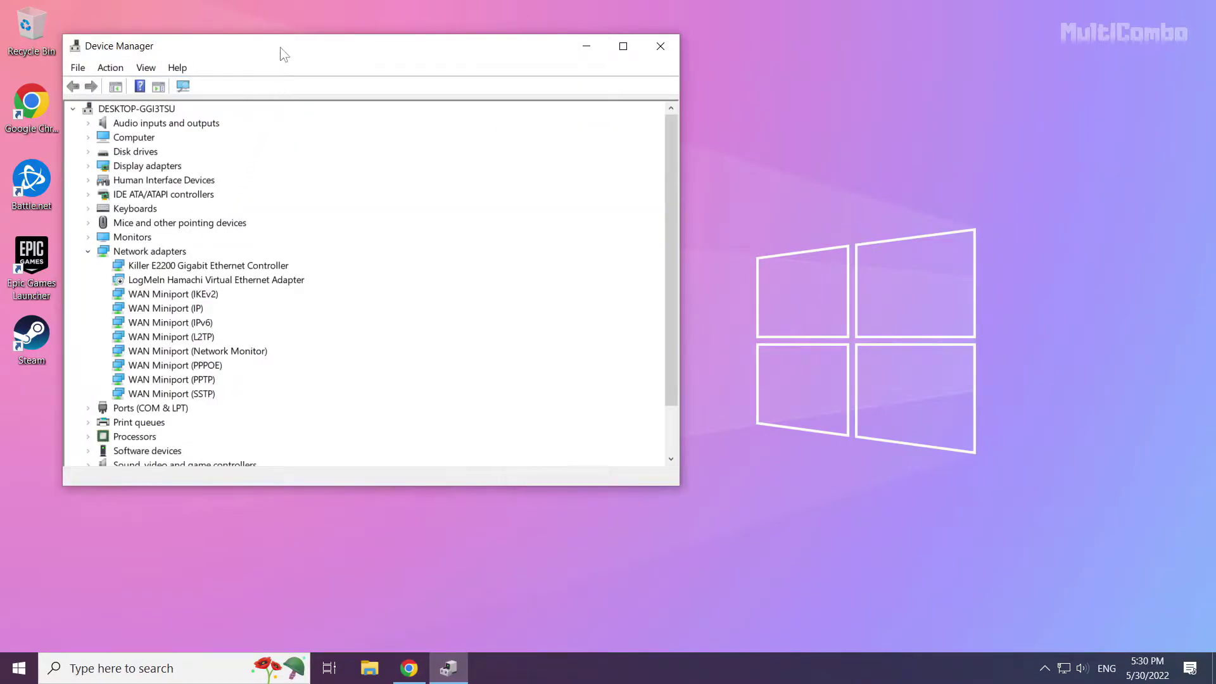
left_click_drag(280, 49, 514, 112)
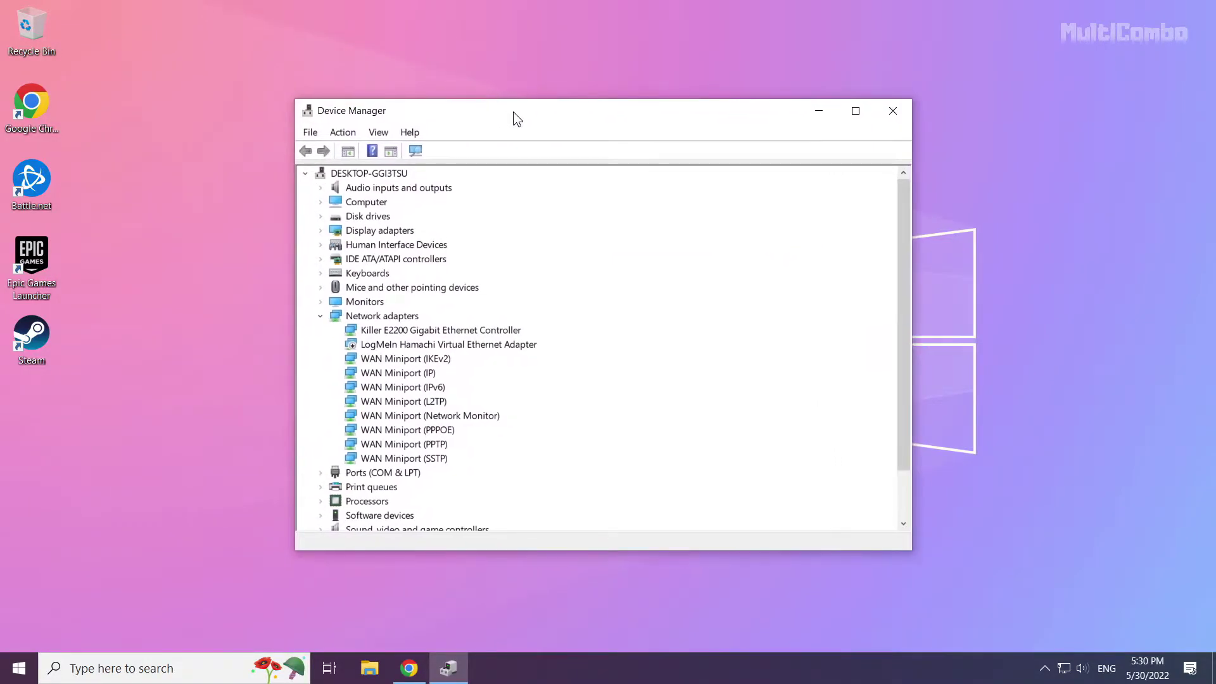
left_click(358, 230)
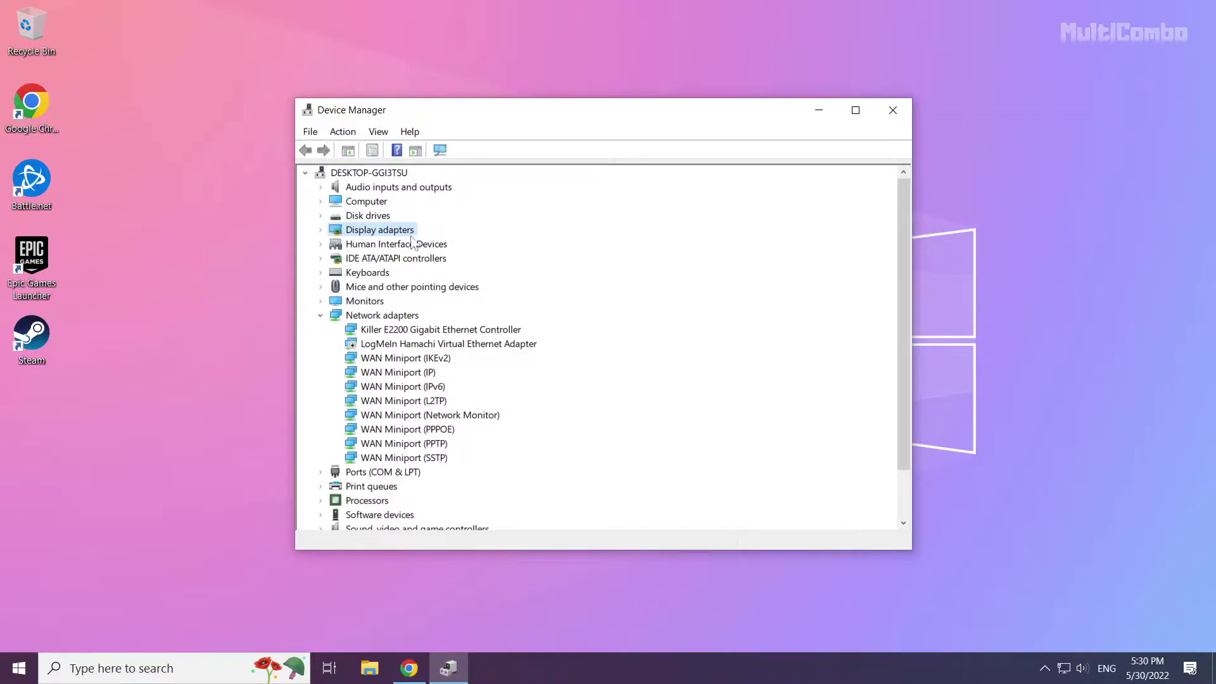
left_click(321, 231)
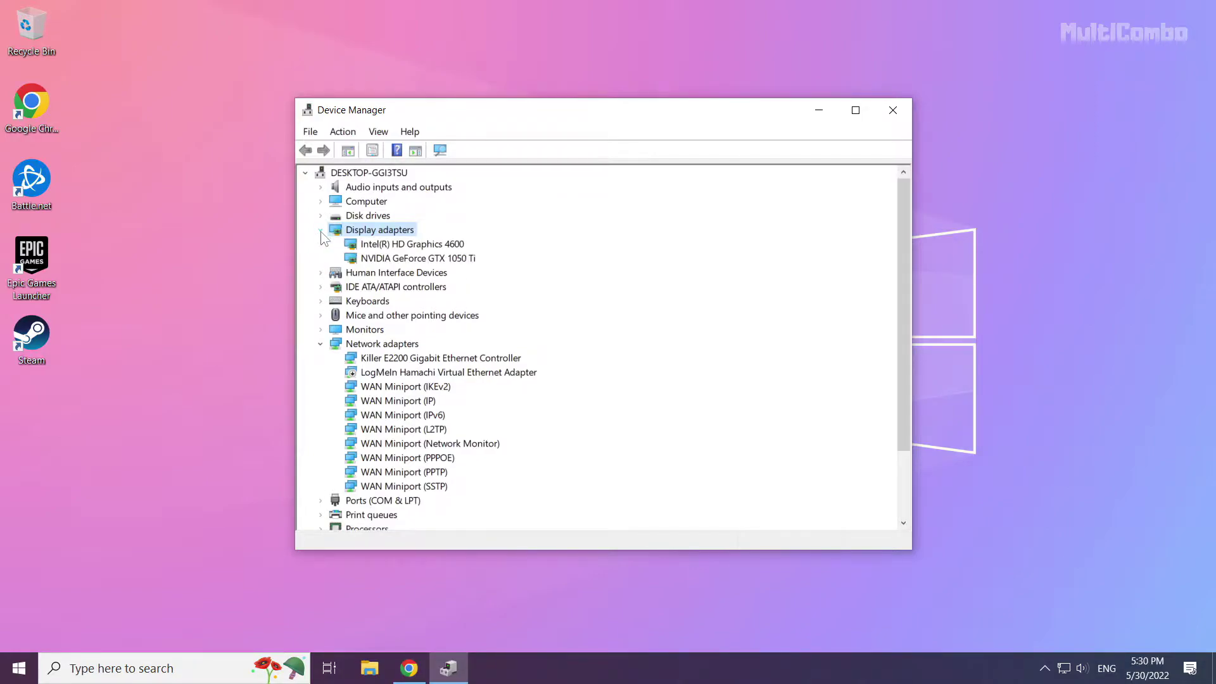
left_click(394, 260)
left_click(397, 245)
left_click(397, 259)
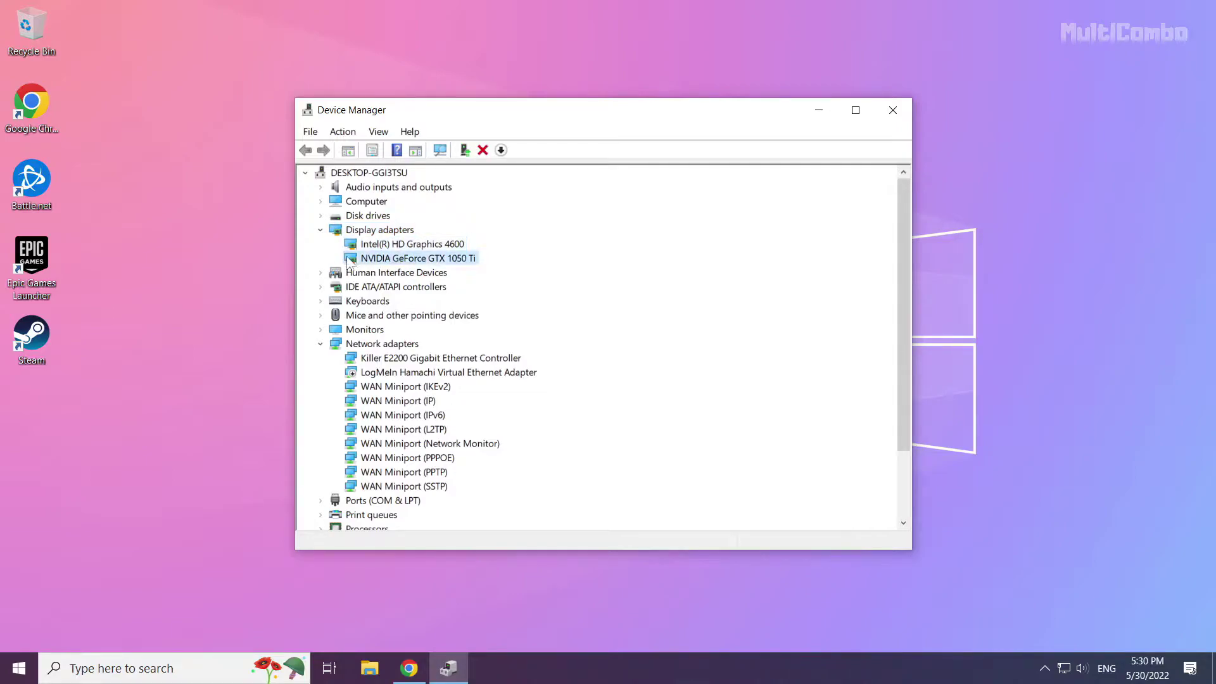
- Run an automatic driver update search for the NVIDIA GeForce GTX 1050 Ti, then close the wizard
right_click(396, 260)
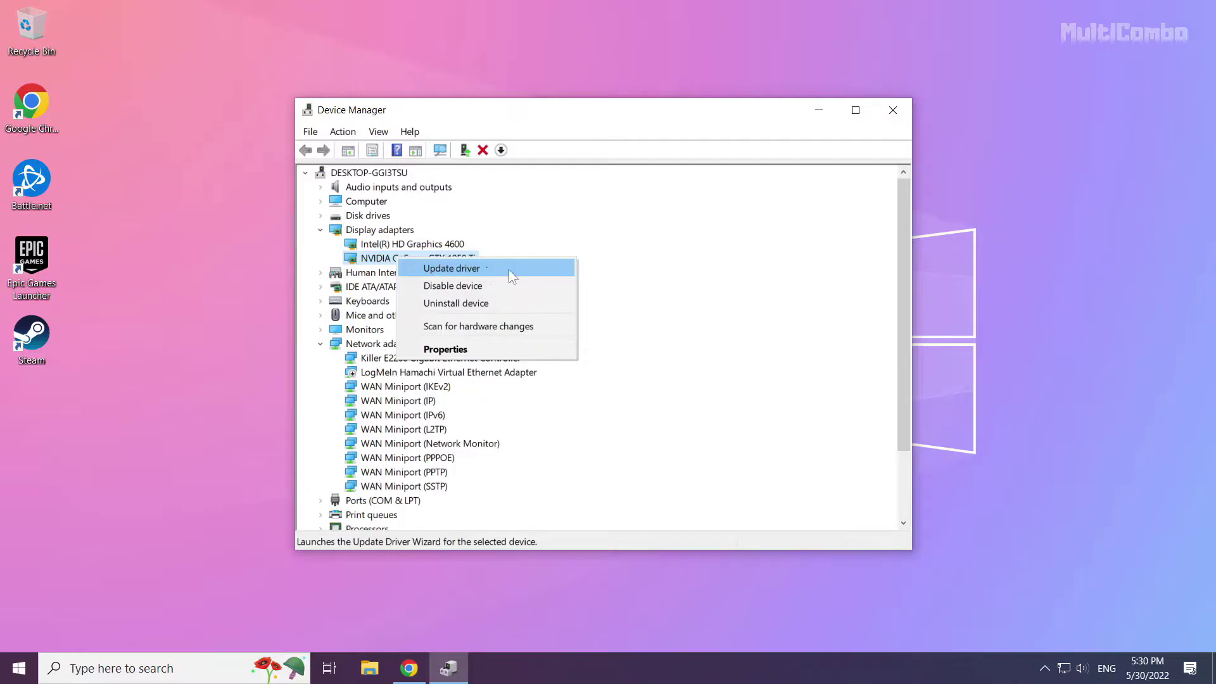
left_click(471, 272)
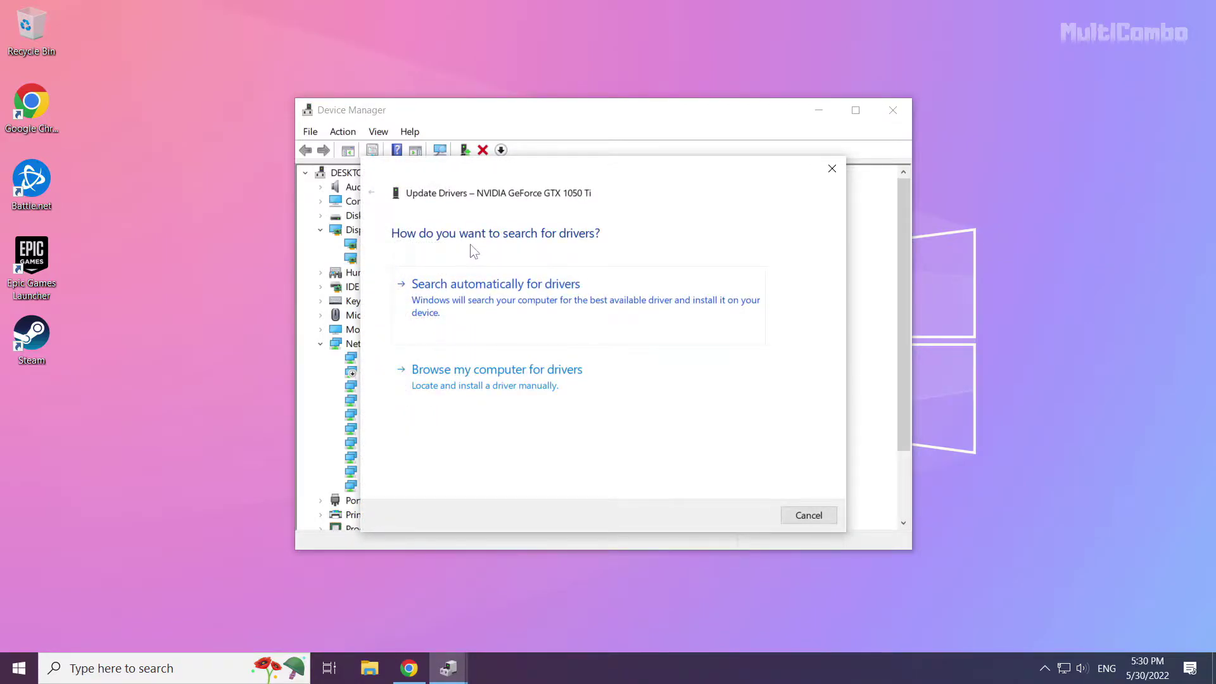
left_click(547, 323)
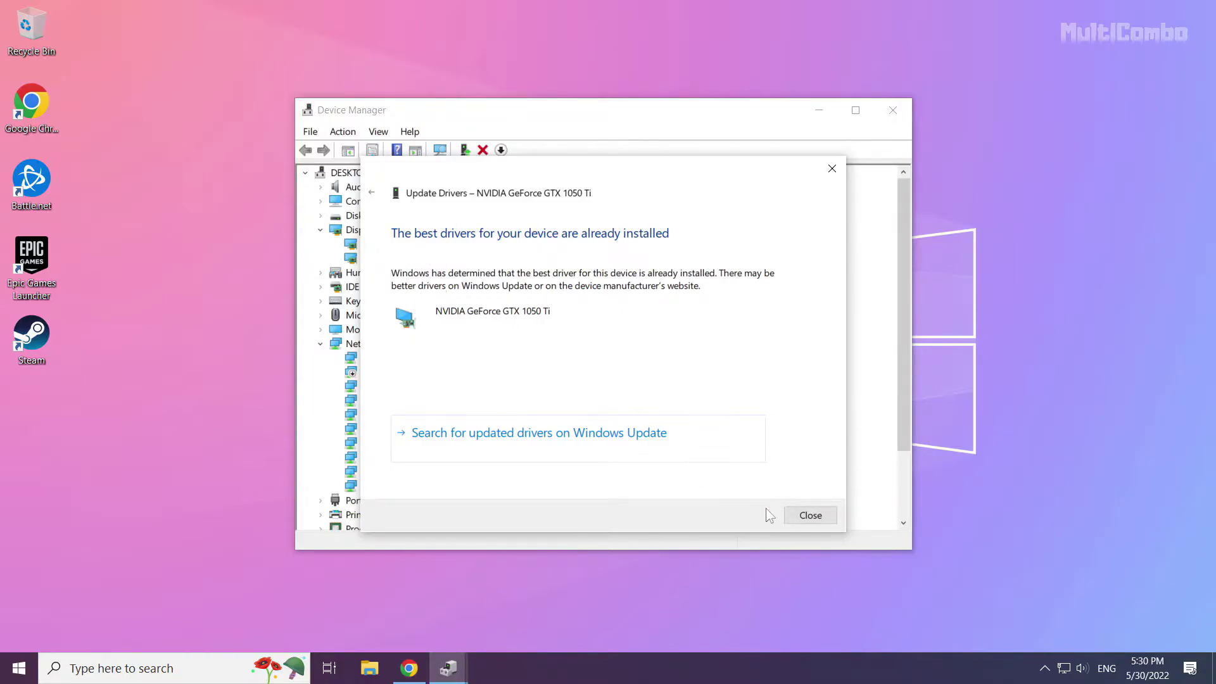
left_click(812, 515)
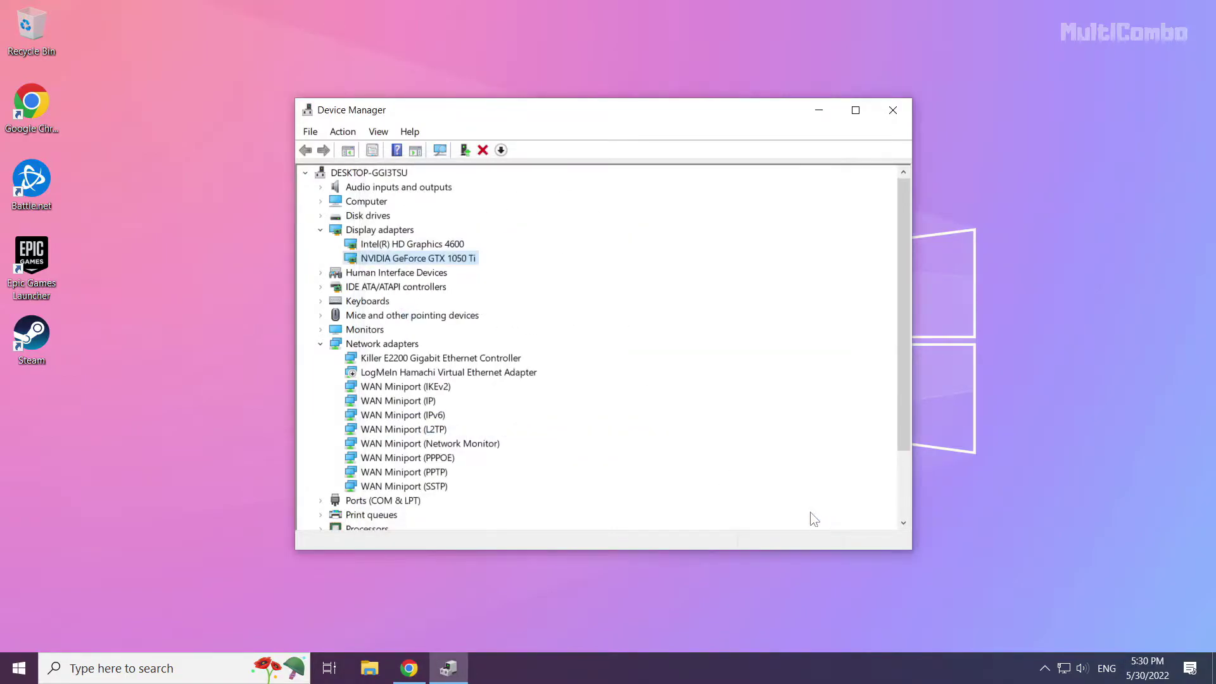
- Run an automatic driver update search for the Intel(R) HD Graphics 4600, then close the wizard
left_click(380, 247)
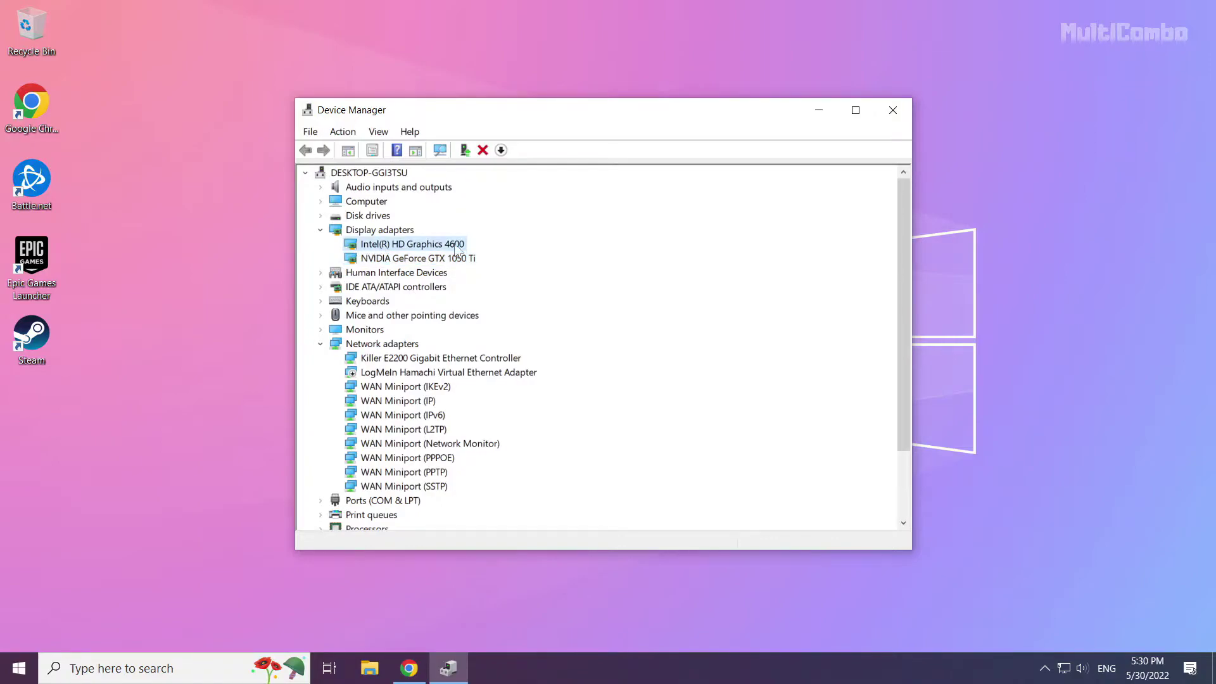
right_click(412, 248)
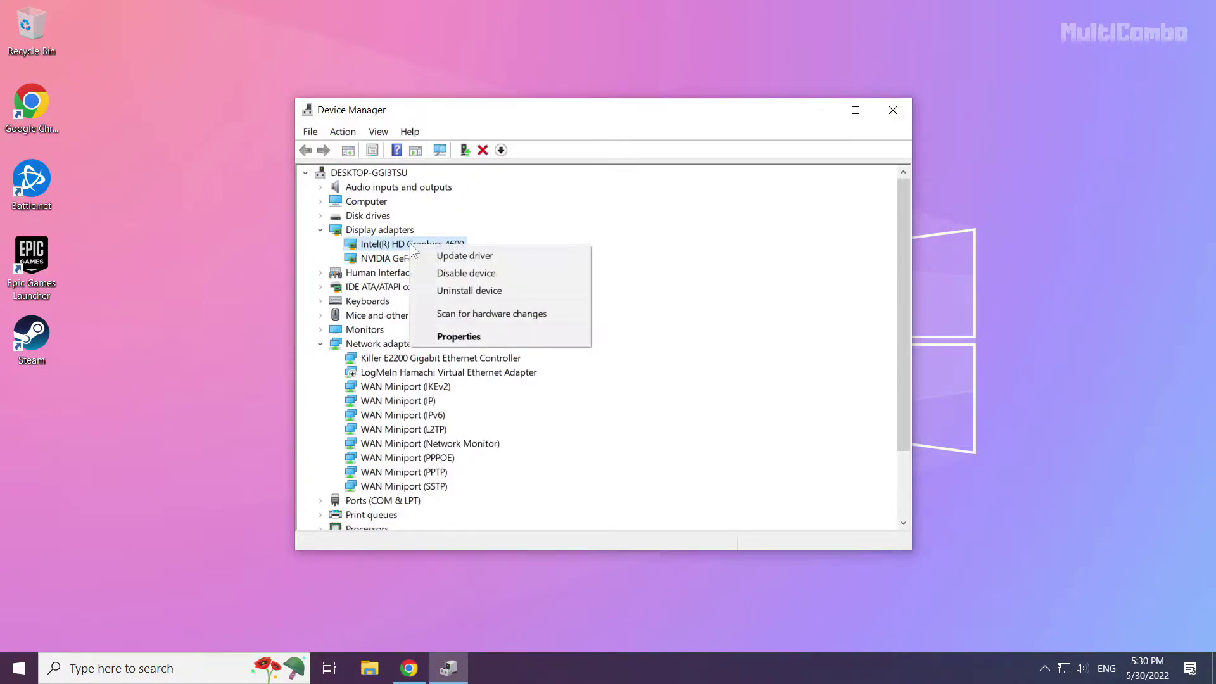
left_click(511, 259)
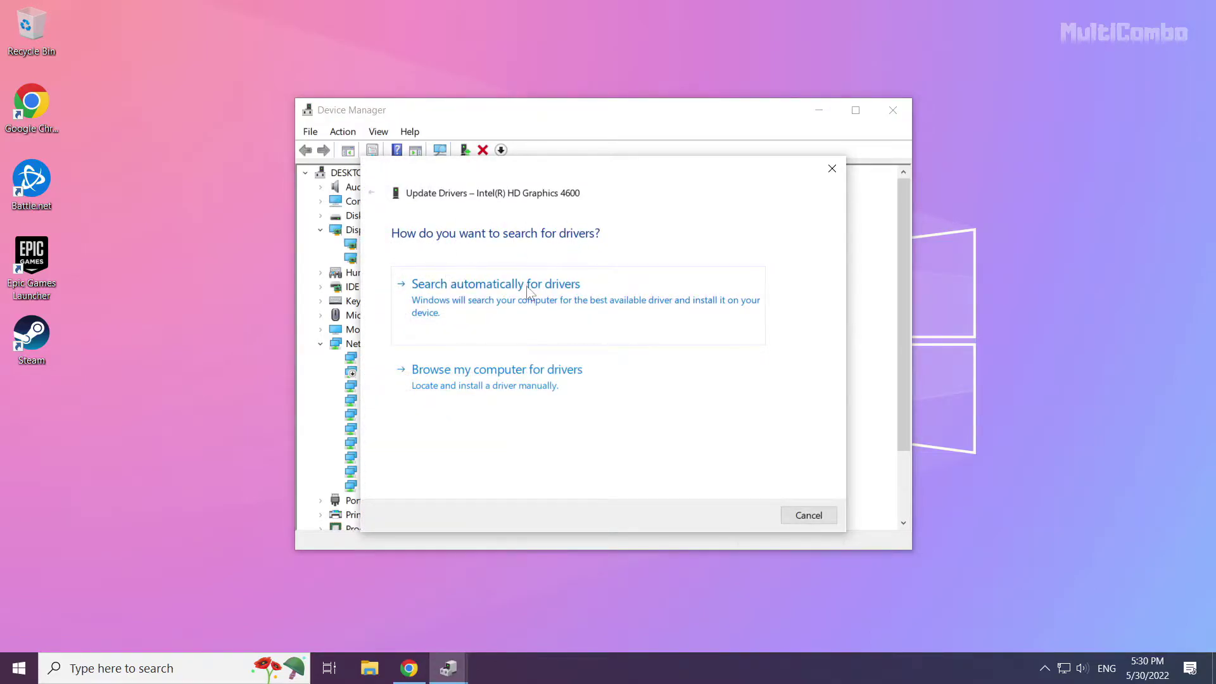
left_click(503, 324)
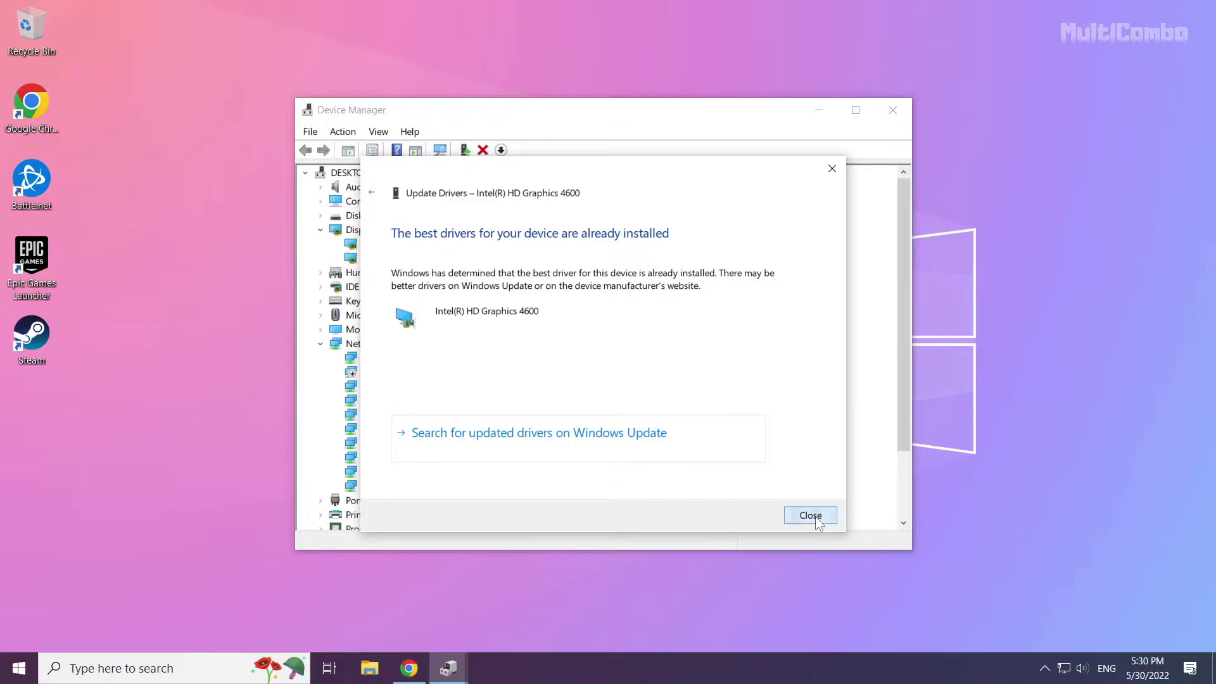
left_click(814, 516)
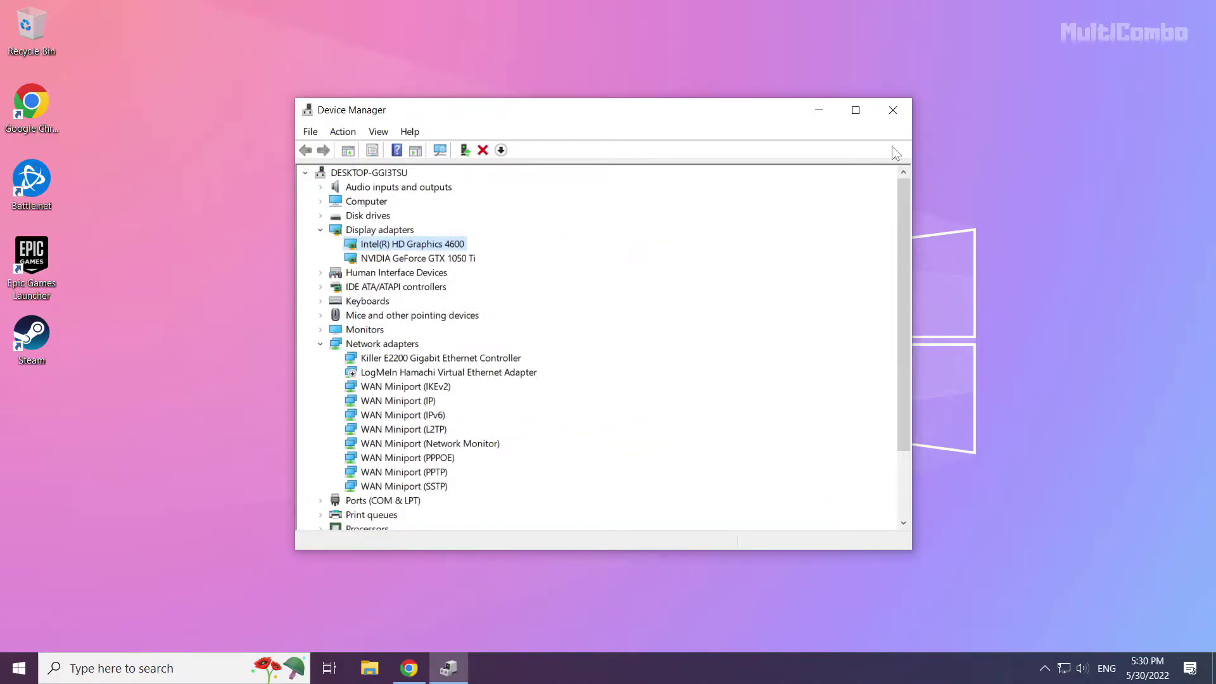
- Close Device Manager and open the Windows Update 'Check for updates' settings by searching 'update'
left_click(893, 112)
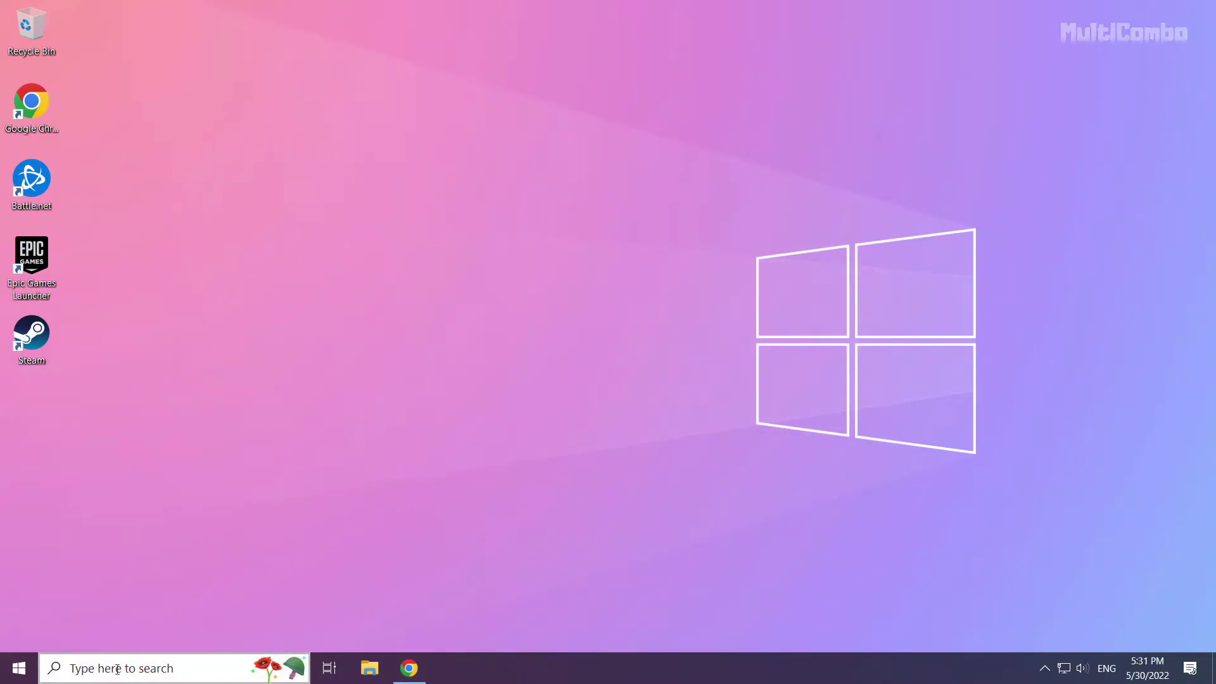
left_click(150, 670)
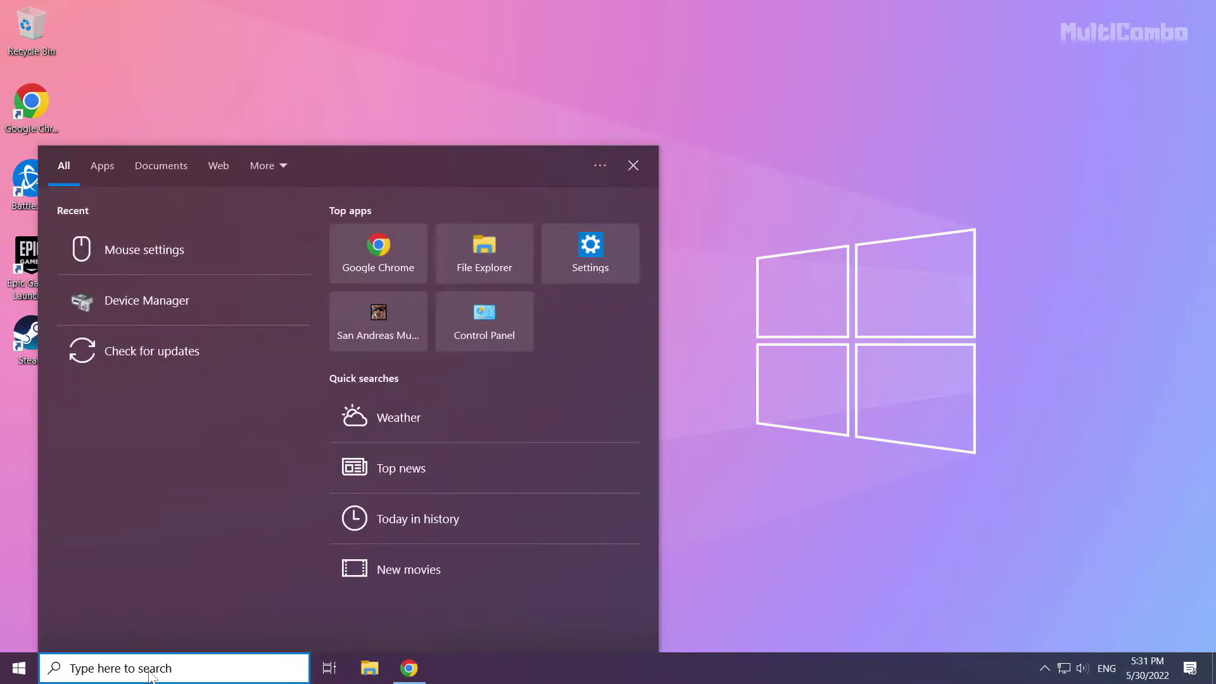
type("update")
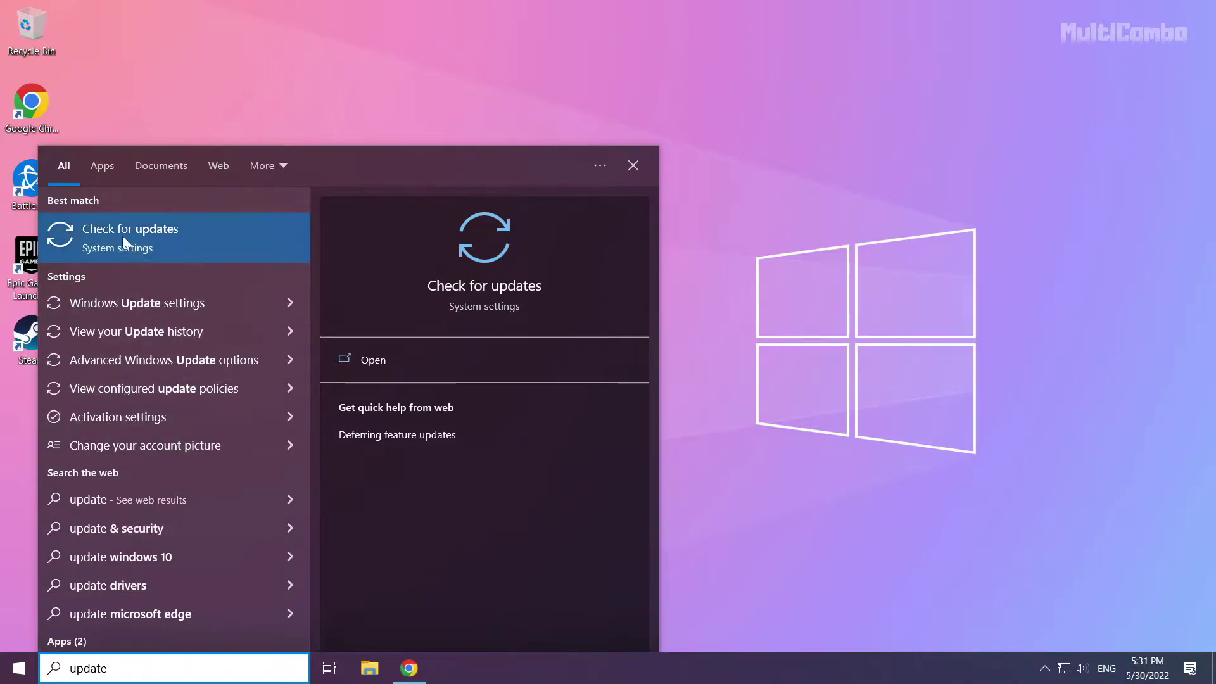
left_click(169, 241)
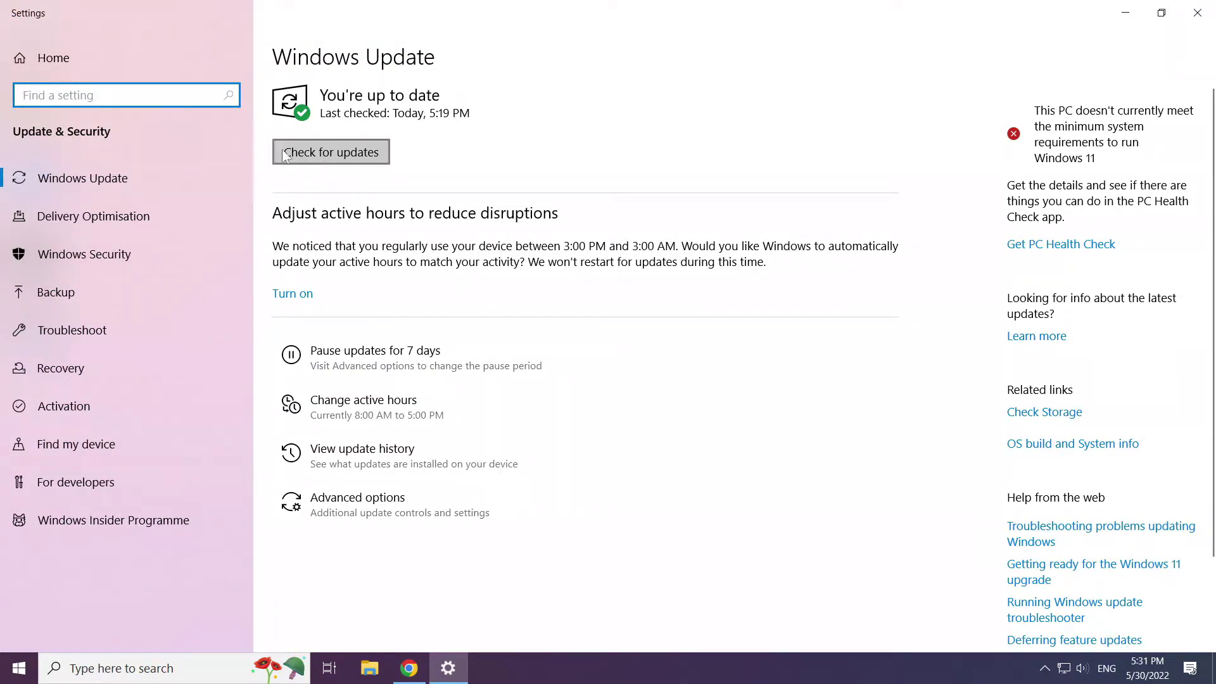
- Check for updates until 'You're up to date' appears, then close Settings
left_click(333, 152)
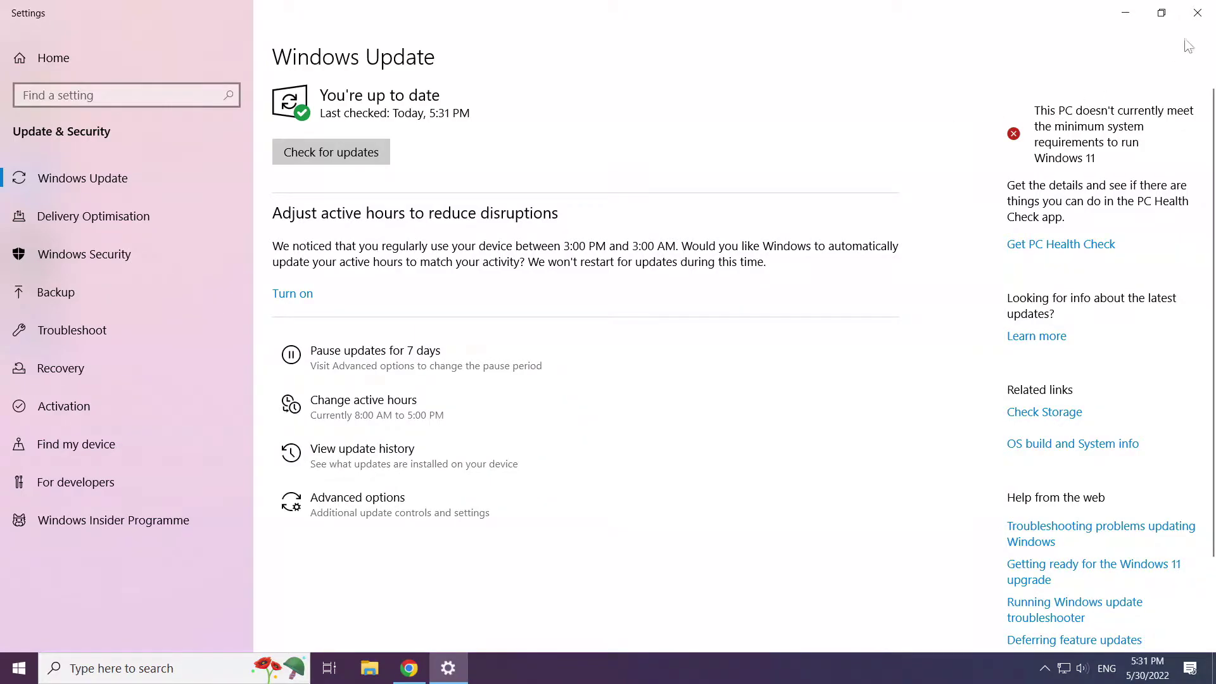
left_click(1199, 15)
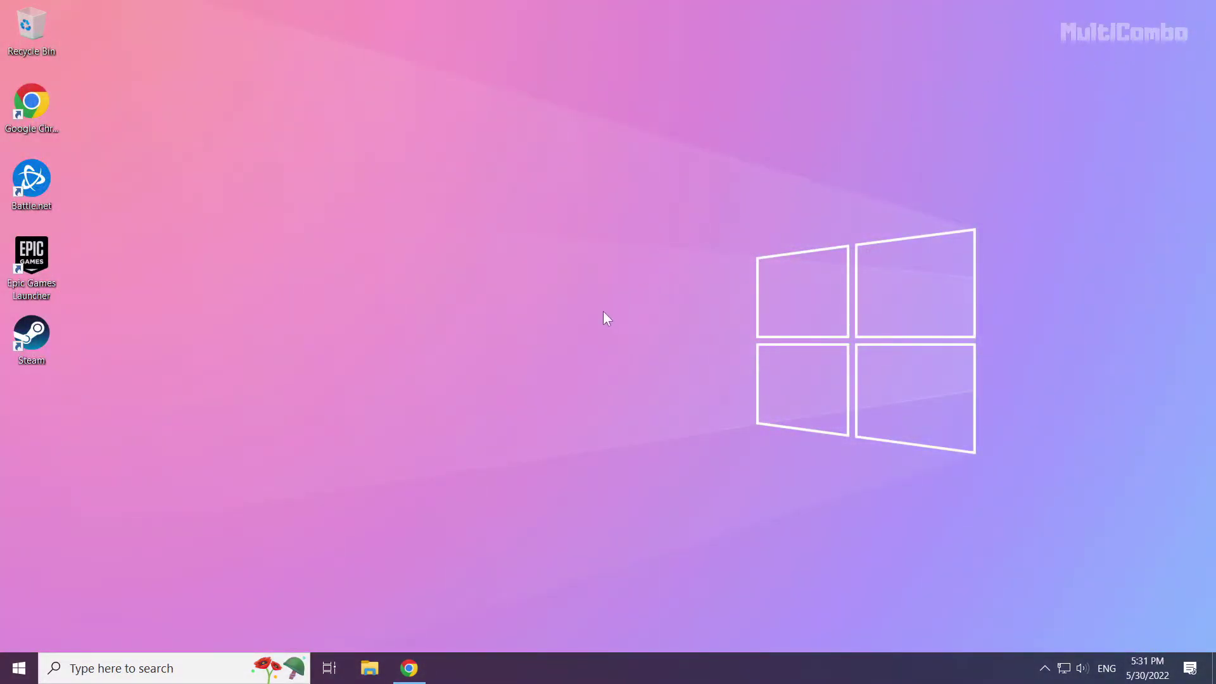
- Download the DirectX End-User Runtime Web Installer in Chrome and open dxwebsetup (1).exe
left_click(415, 675)
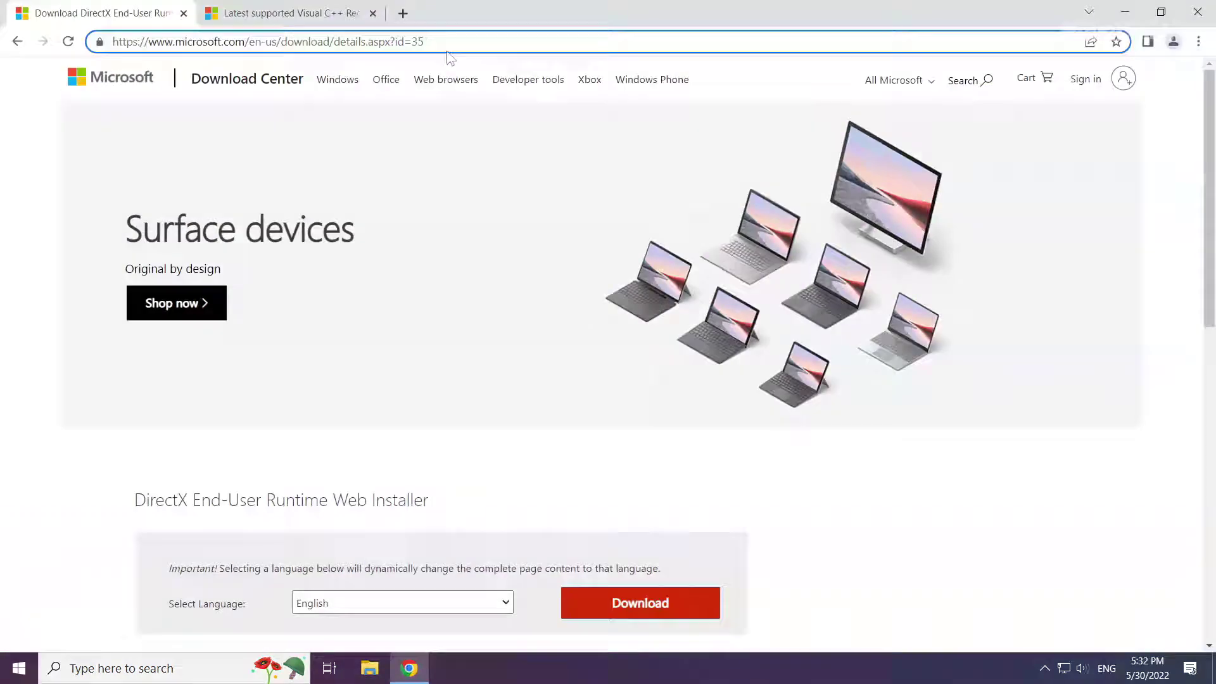
left_click_drag(424, 42, 145, 41)
left_click(511, 39)
left_click(504, 462)
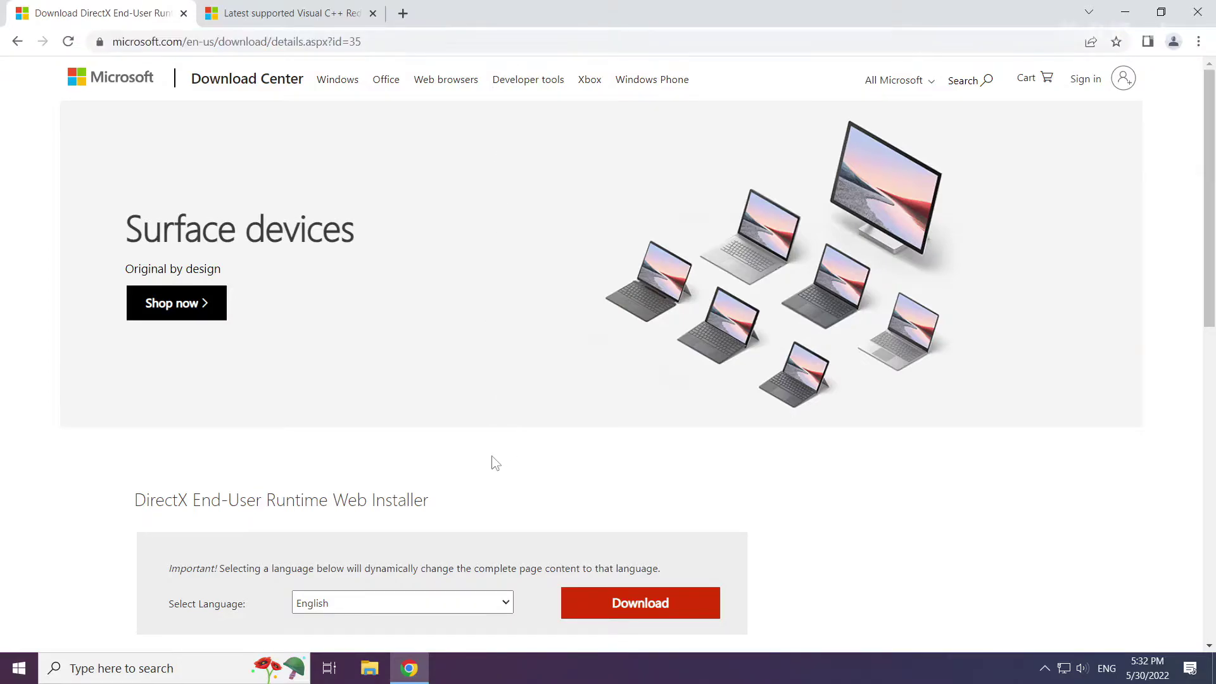
scroll(489, 463, "down", 1)
scroll(487, 462, "down", 2)
left_click_drag(443, 346, 122, 334)
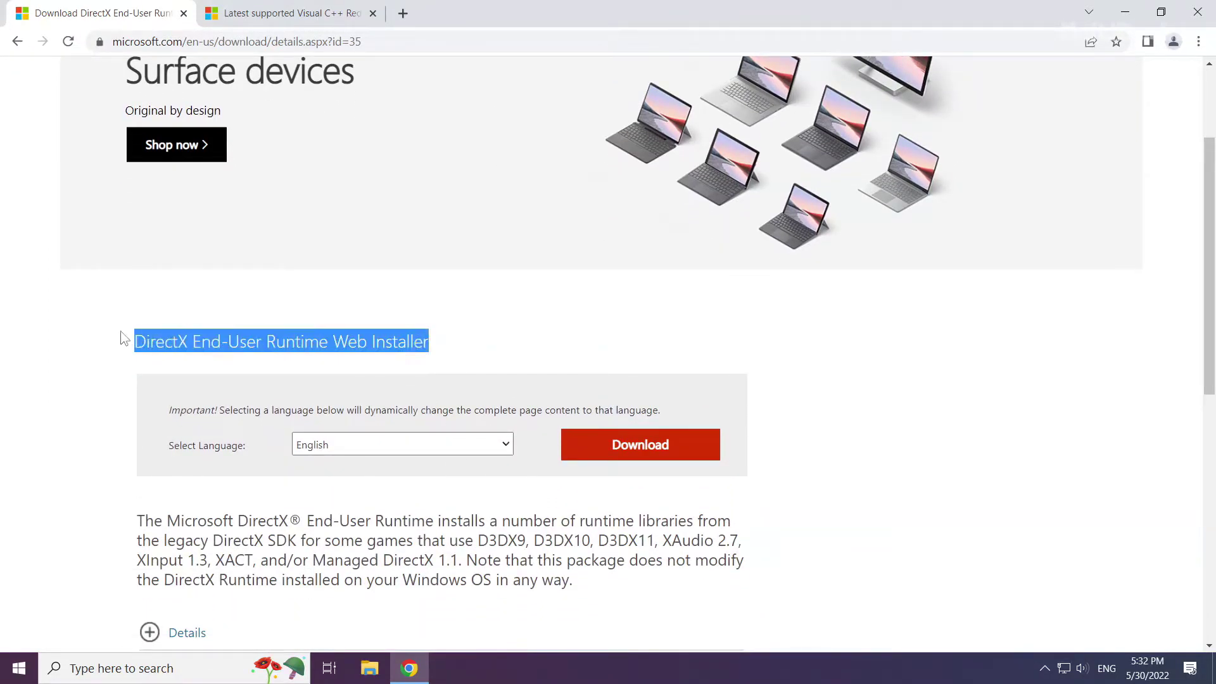
left_click(113, 334)
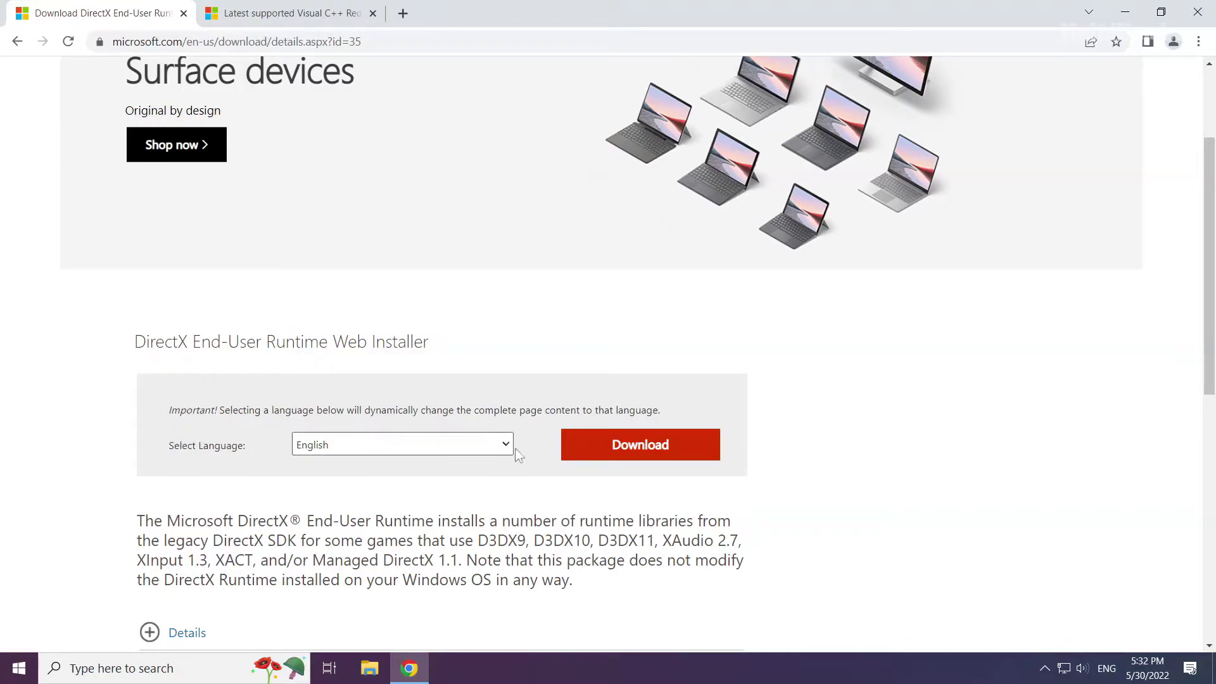
left_click(643, 453)
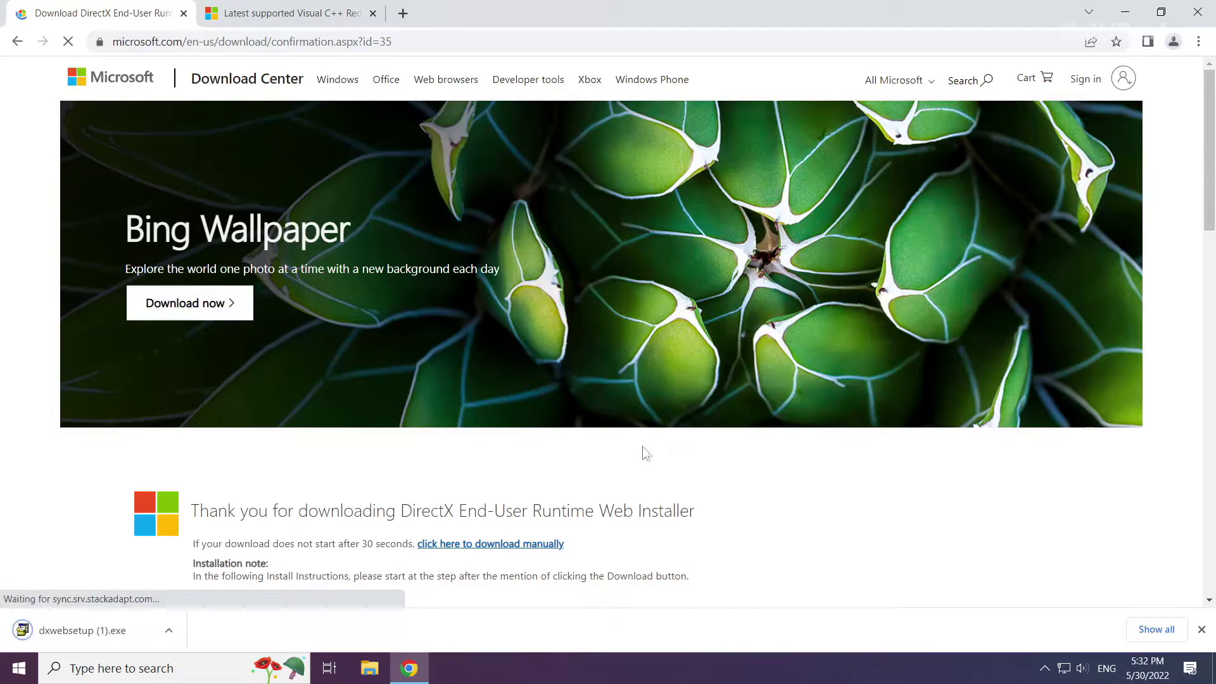
left_click(82, 627)
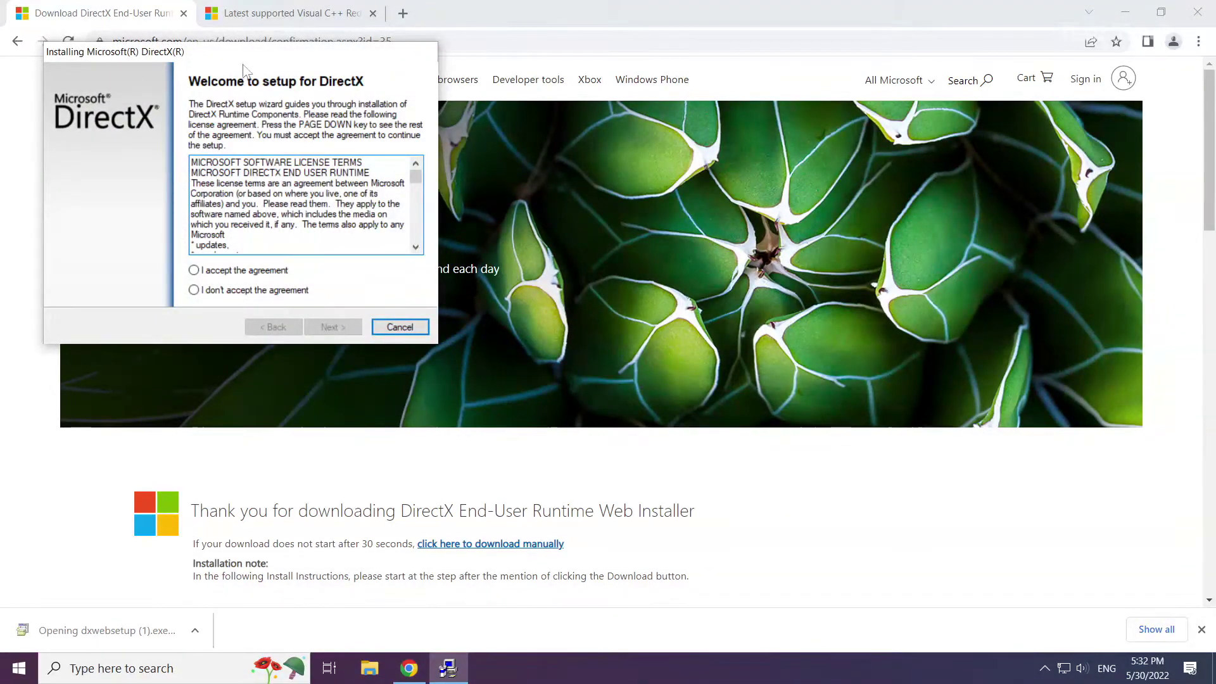
- Accept the DirectX license, skip the Bing Bar, and finish the setup
left_click_drag(385, 119, 594, 210)
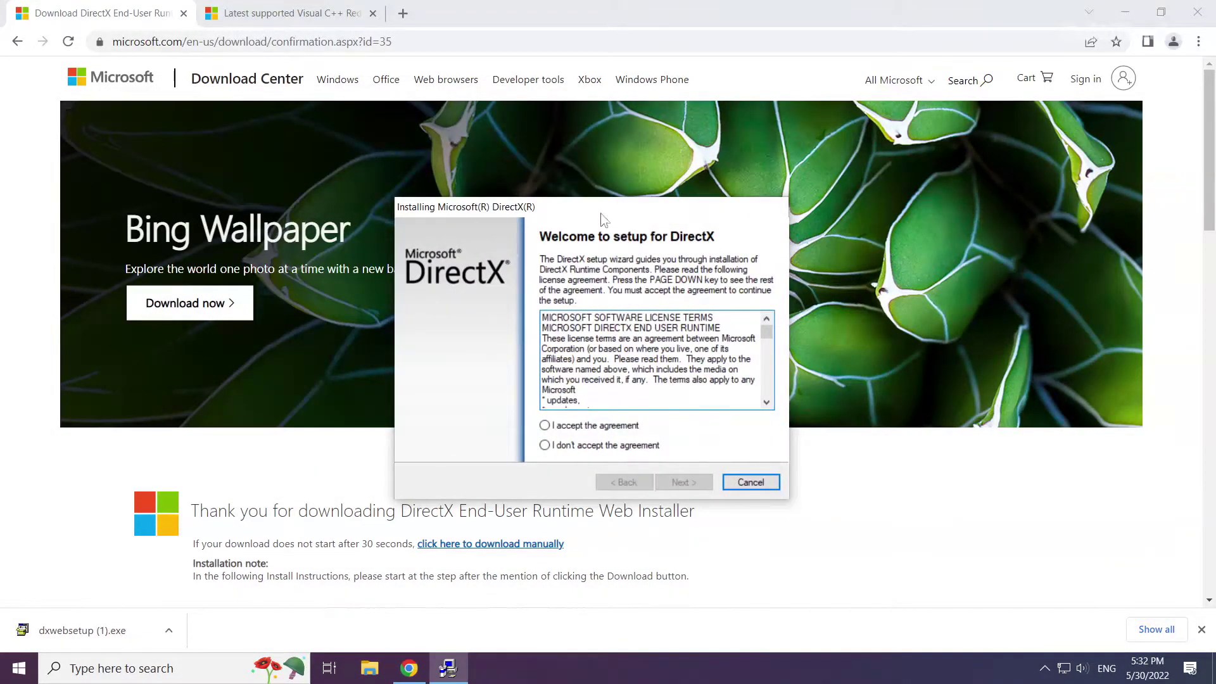
left_click_drag(768, 332, 768, 389)
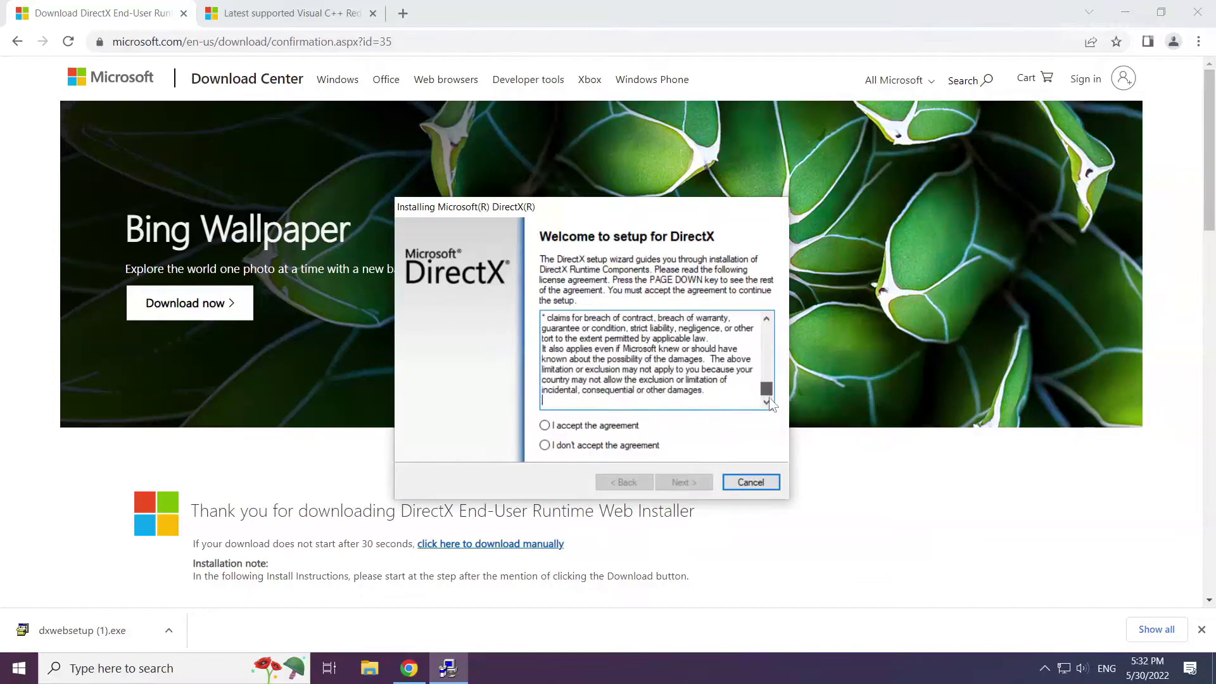
left_click(546, 427)
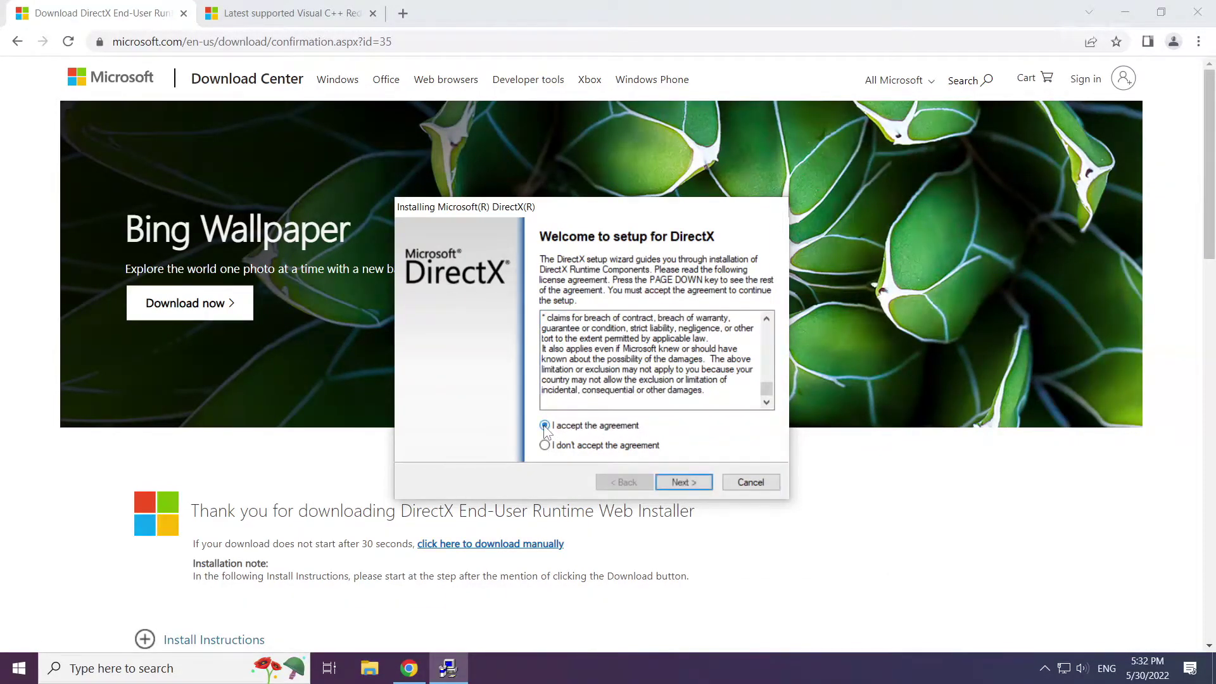
left_click(682, 482)
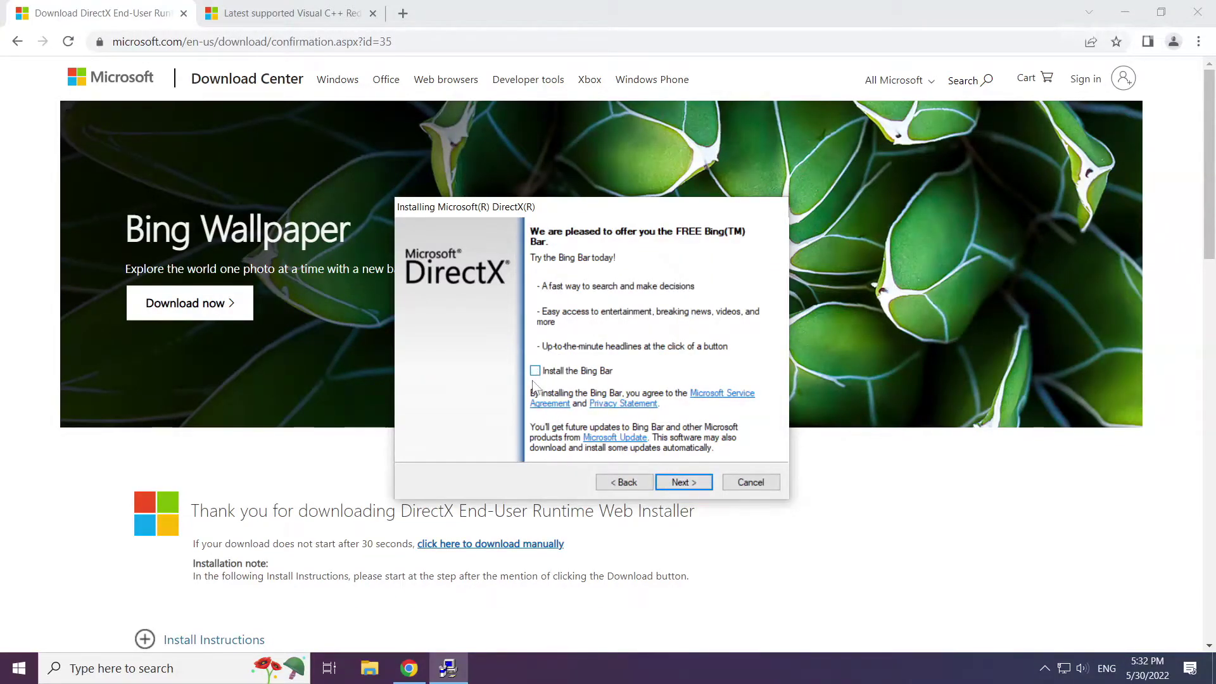
left_click(682, 483)
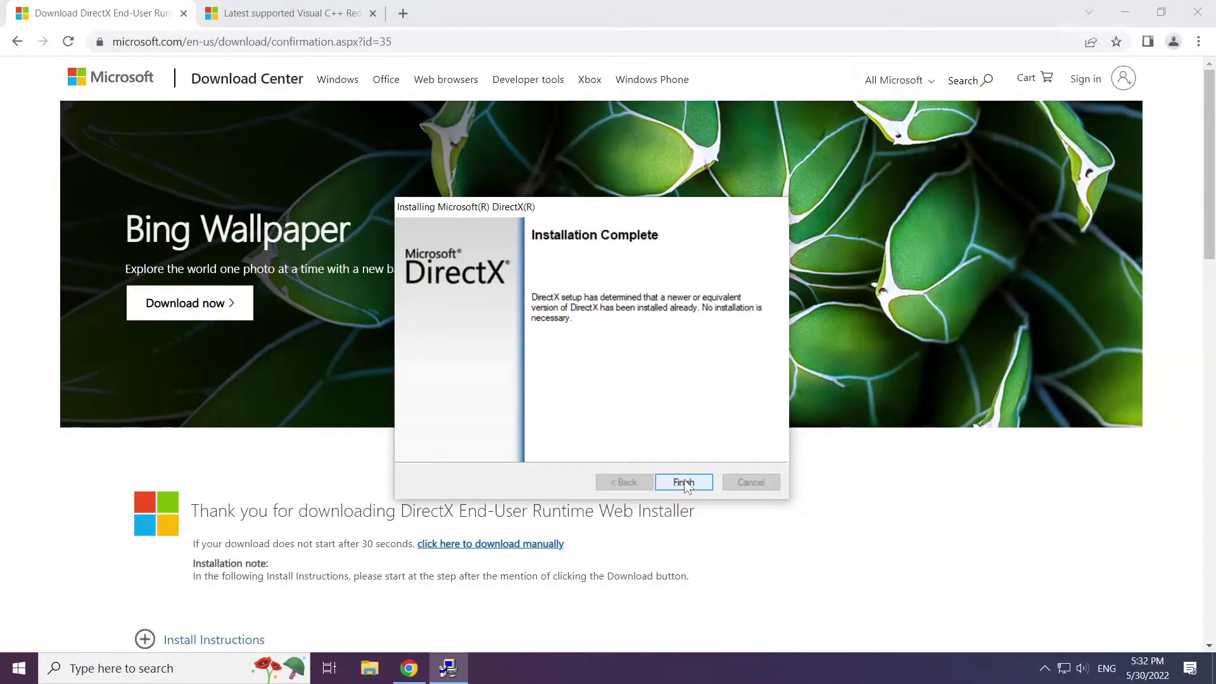
left_click(684, 483)
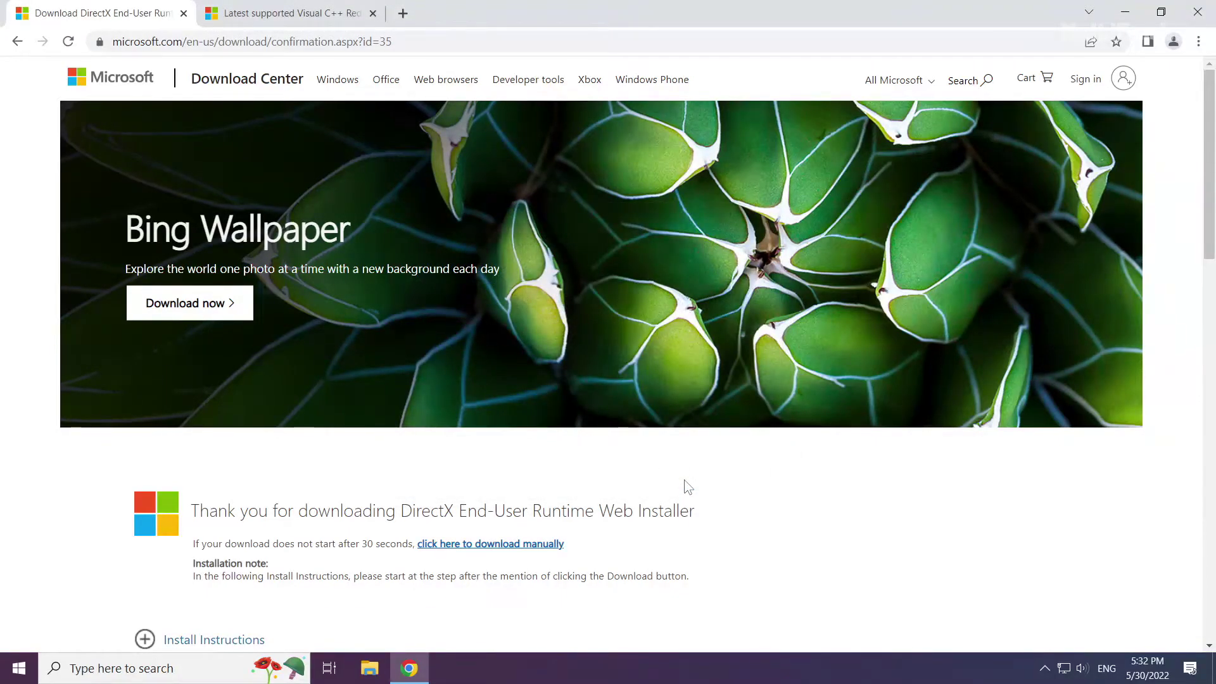
- Switch to the Visual C++ Redistributable docs tab and locate the Visual Studio 2015-2022 section
left_click(186, 19)
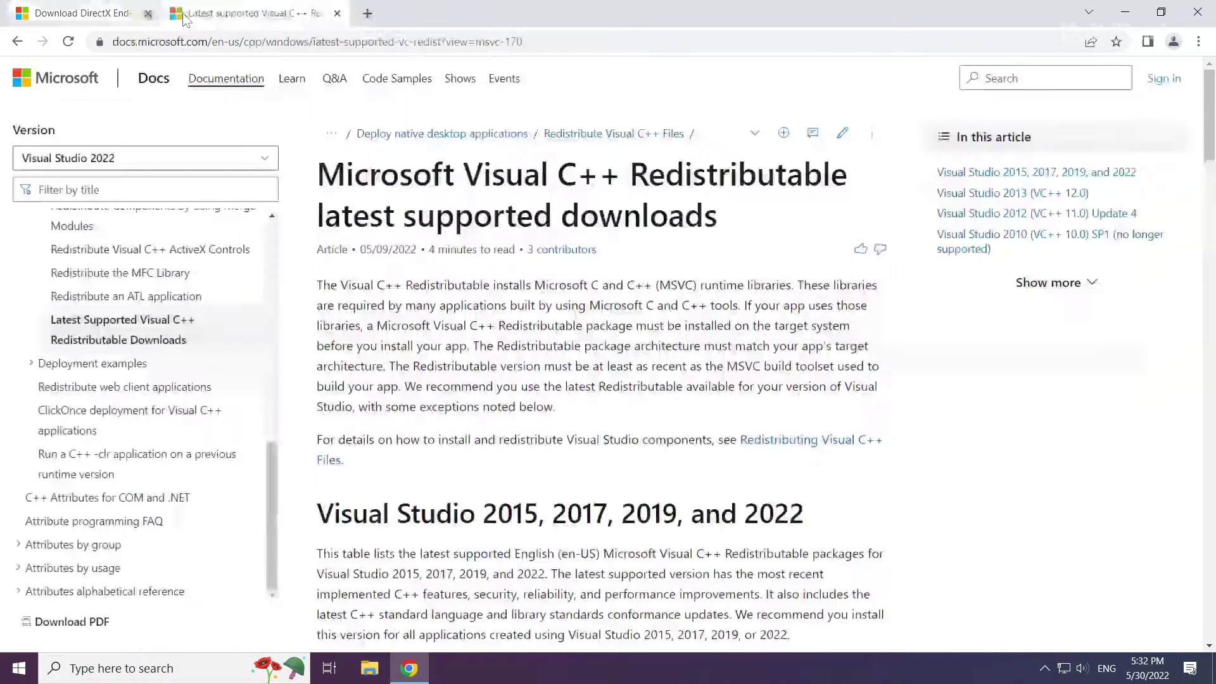
left_click(631, 42)
left_click(631, 37)
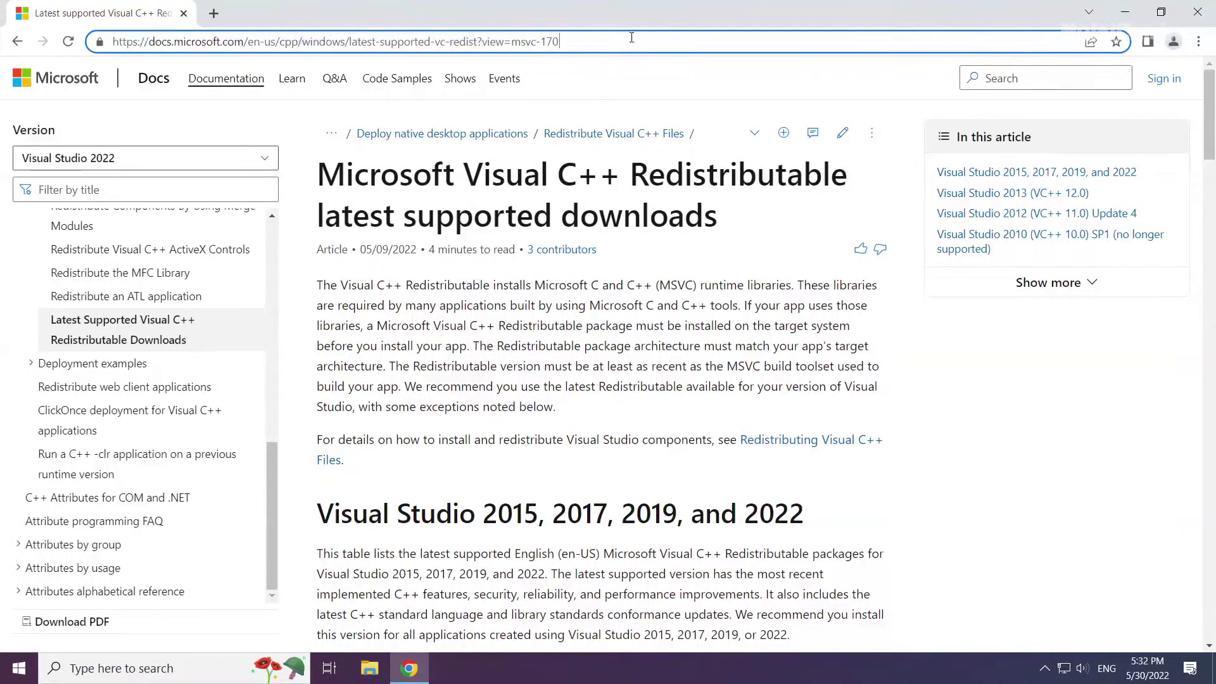
left_click(442, 120)
left_click_drag(320, 175, 619, 176)
left_click(619, 176)
left_click_drag(318, 513, 830, 516)
left_click(830, 516)
- Download the ARM64, x86 and x64 vc_redist packages from the downloads table
scroll(610, 491, "down", 4)
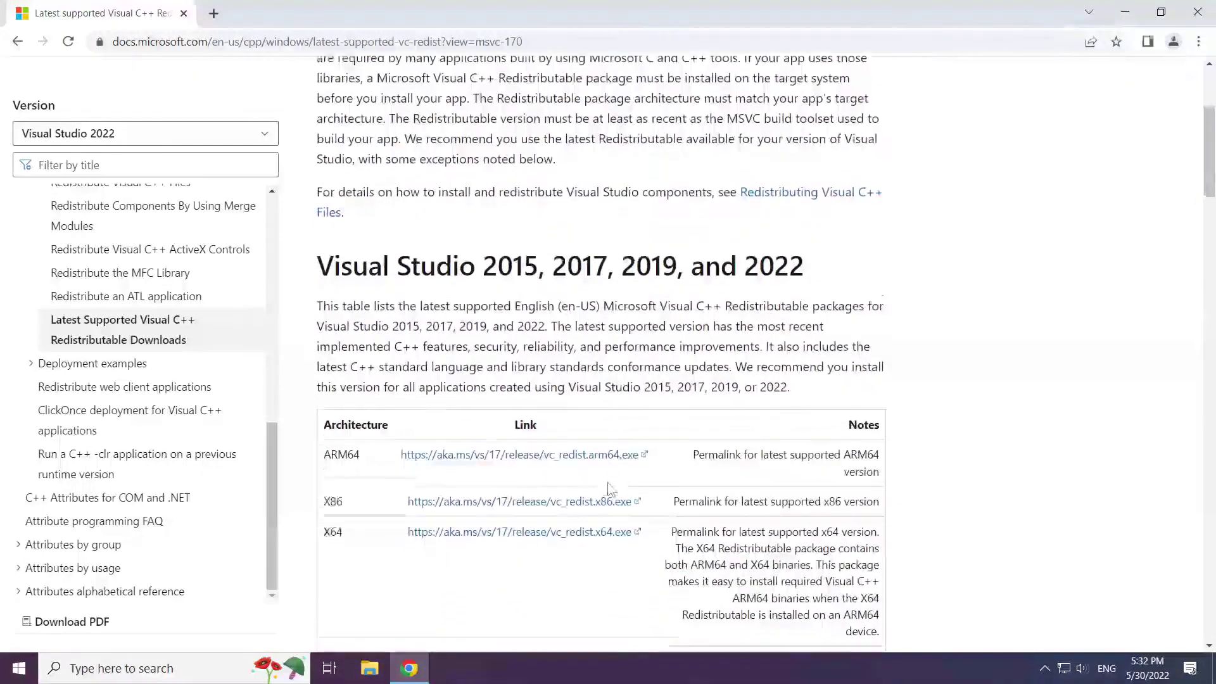
scroll(610, 491, "down", 1)
left_click_drag(325, 382, 678, 466)
left_click(482, 392)
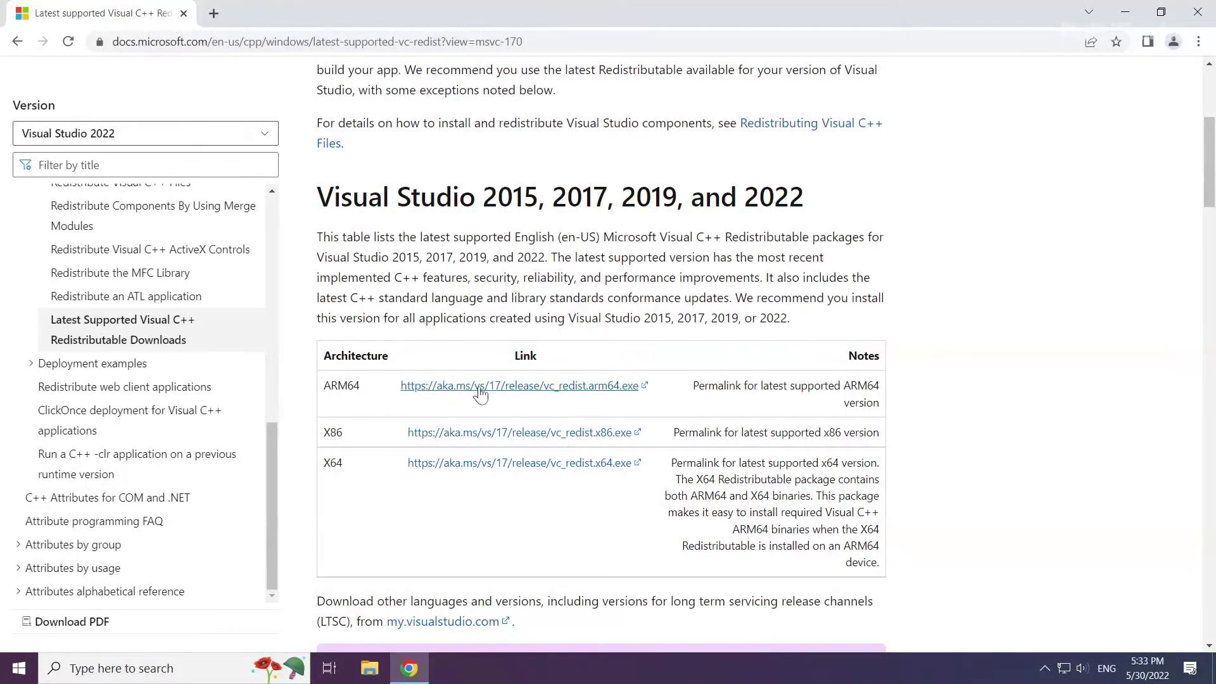
left_click(486, 387)
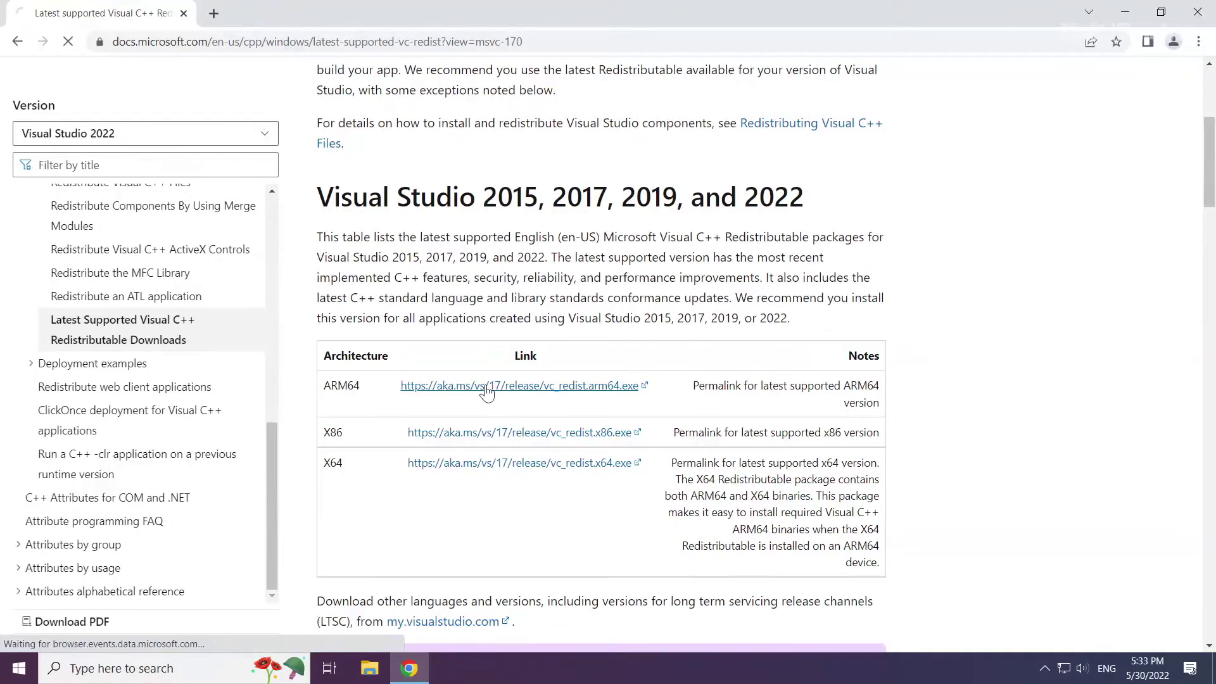
left_click(488, 438)
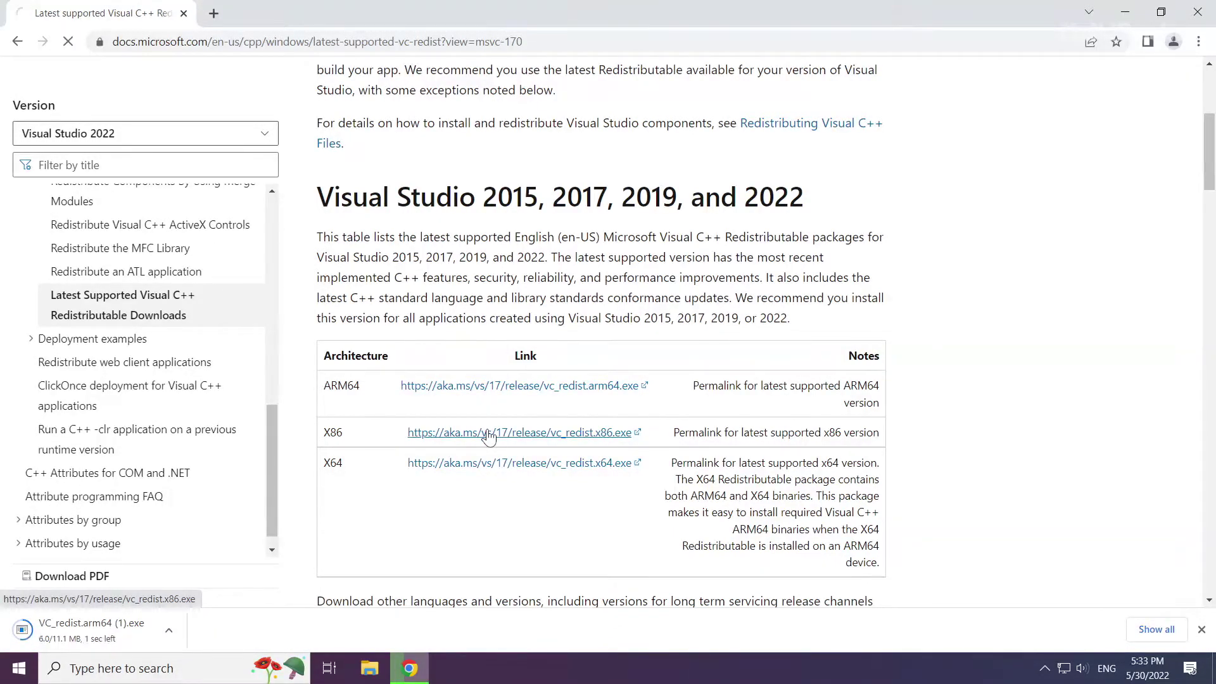
left_click(476, 465)
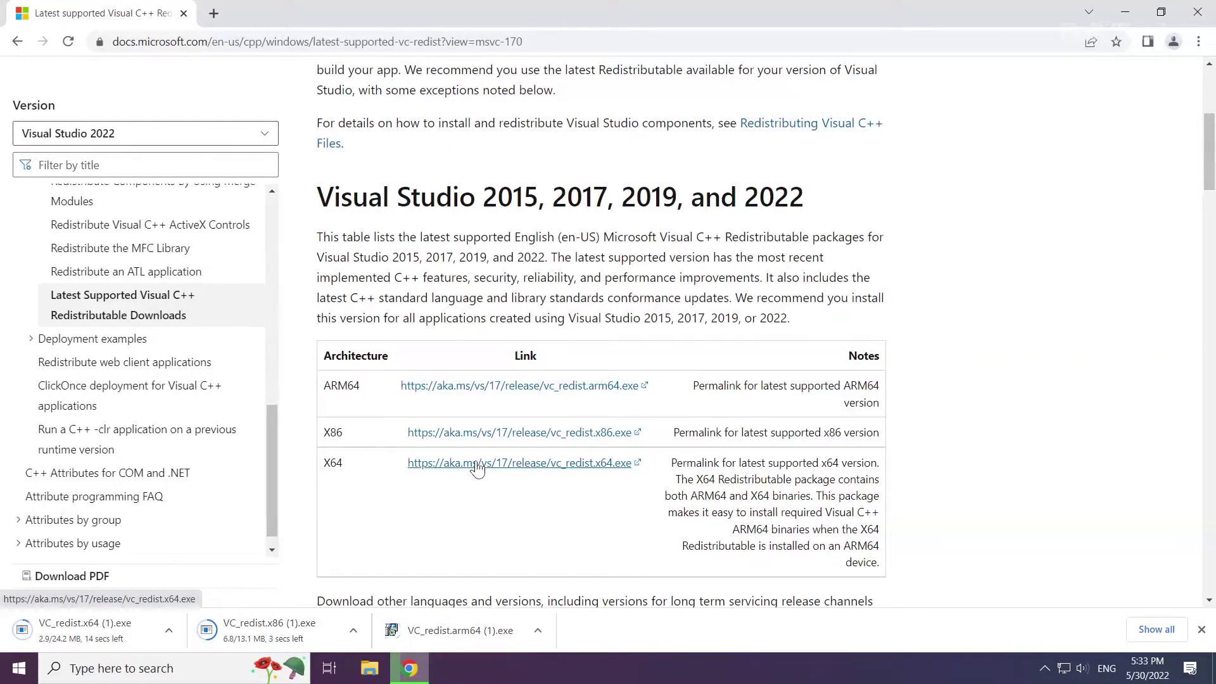
- Launch VC_redist.arm64, agree to the license terms and start the install
left_click(471, 631)
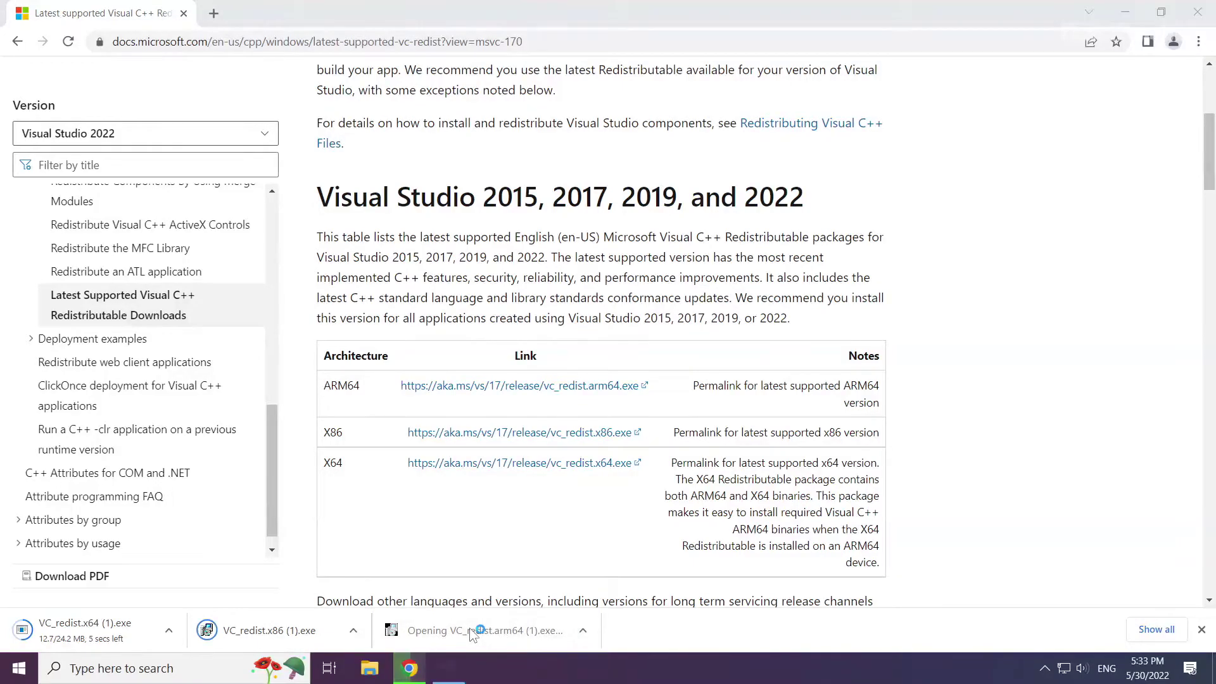
left_click_drag(780, 316, 780, 383)
left_click(433, 400)
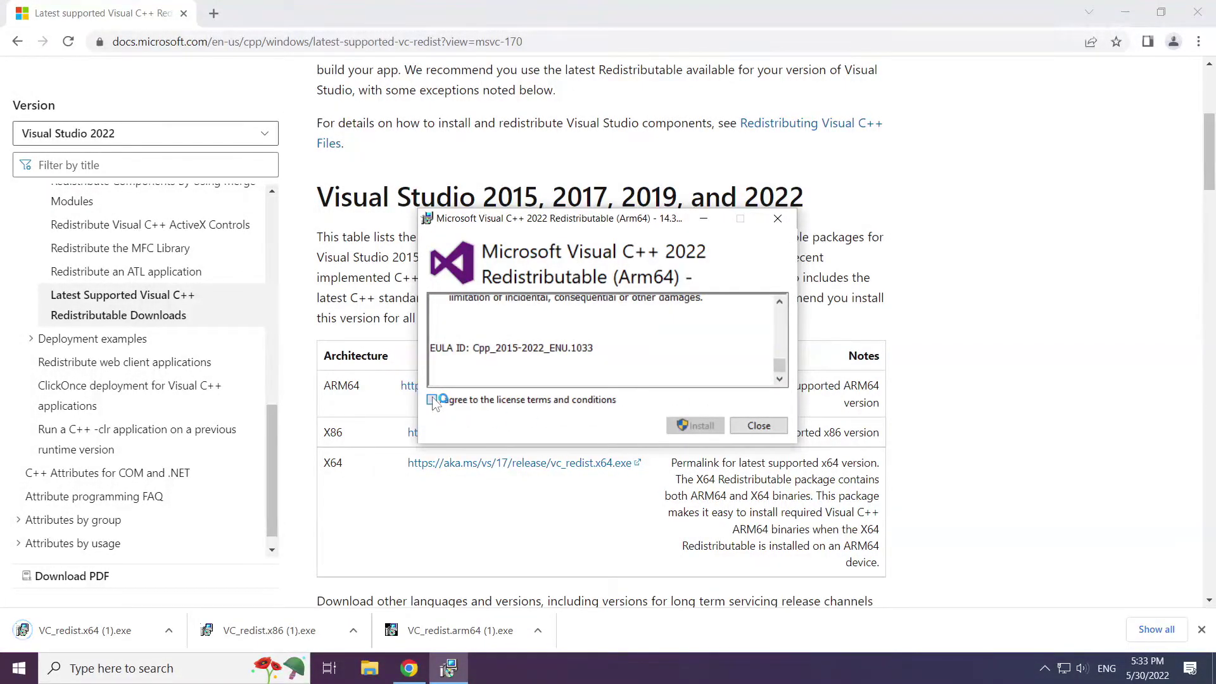
left_click(693, 428)
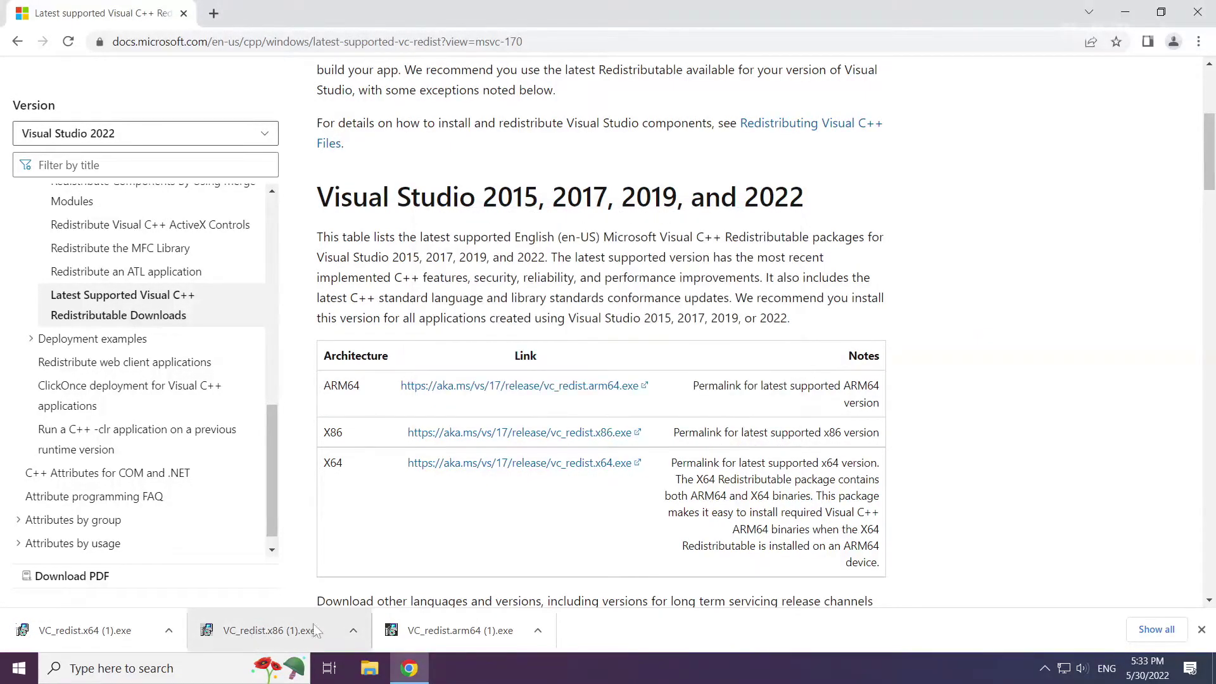
- Run VC_redist.x86, accept its license, install version 14.32.31326, and close the 'Setup Successful' notice
left_click(272, 627)
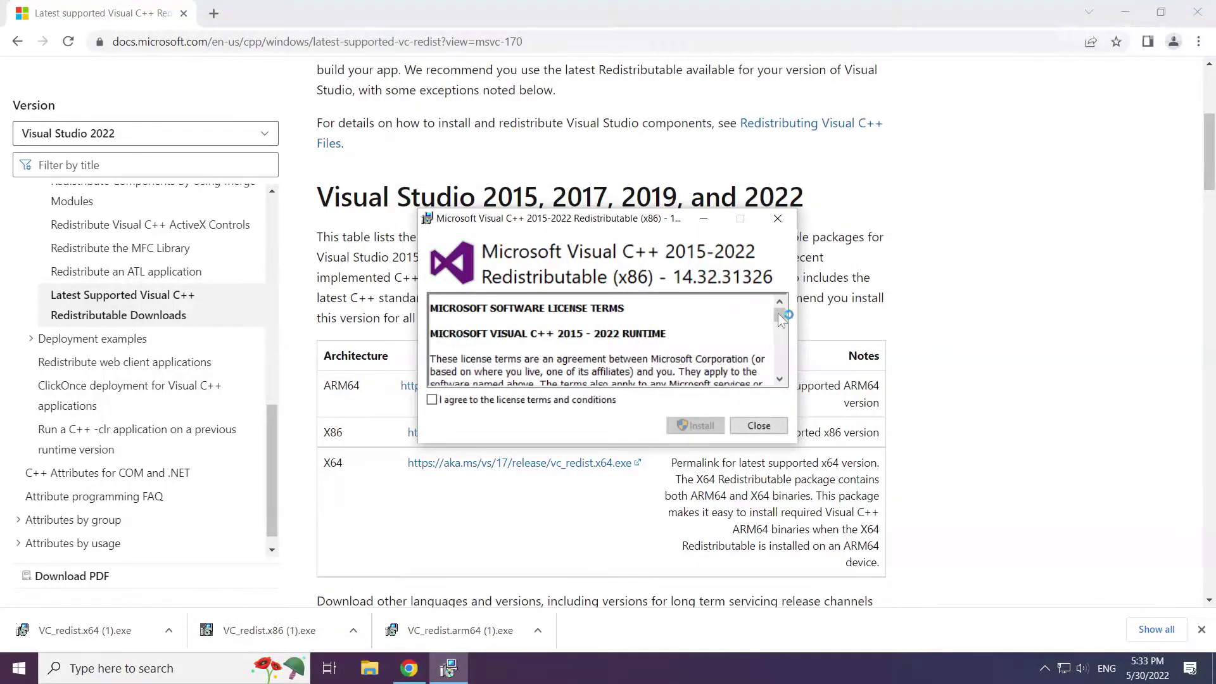
left_click_drag(780, 315, 780, 368)
left_click(433, 400)
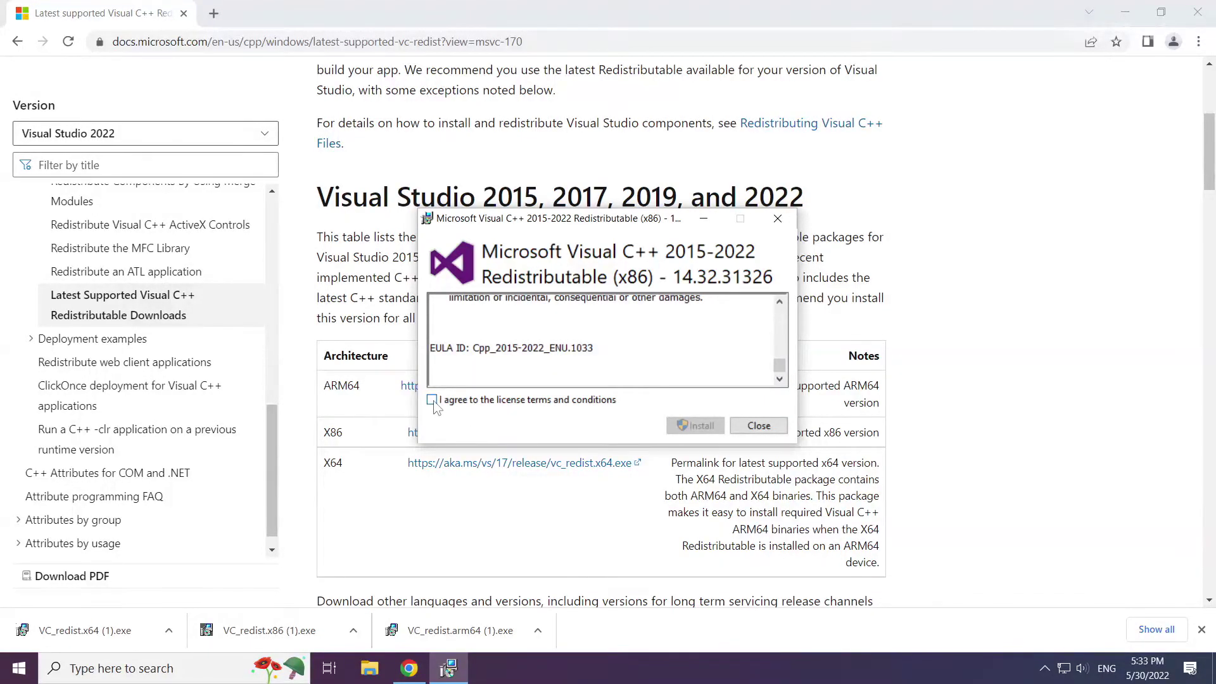
left_click(696, 427)
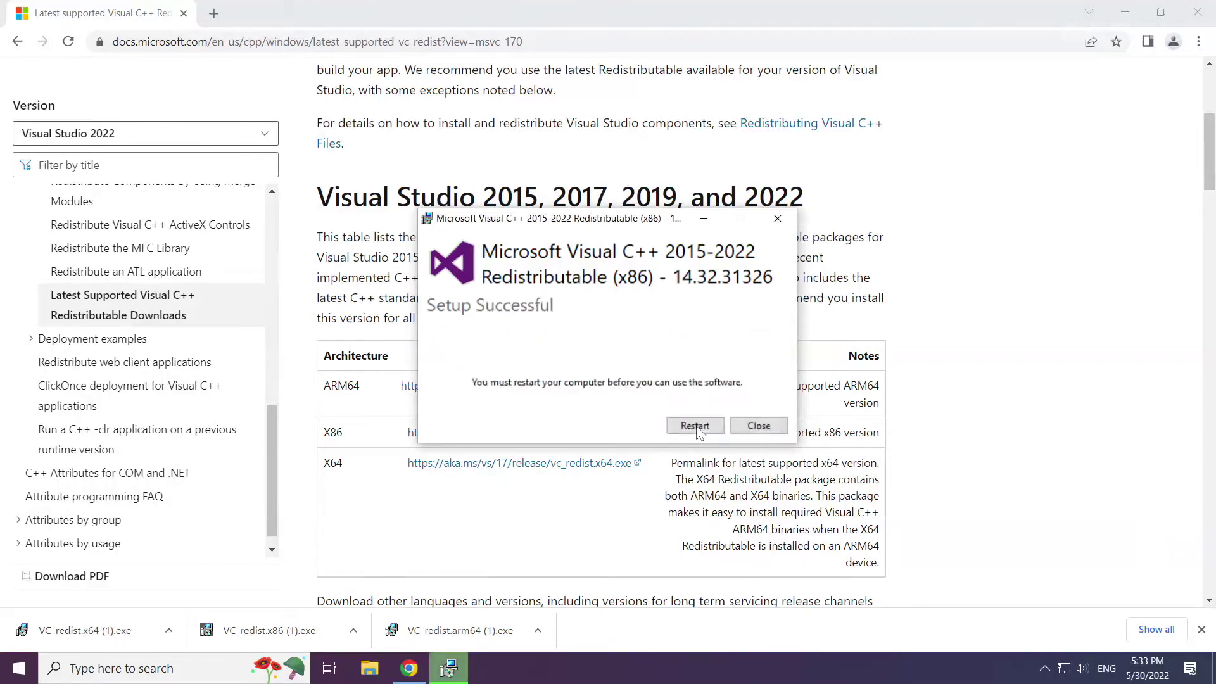
left_click(764, 430)
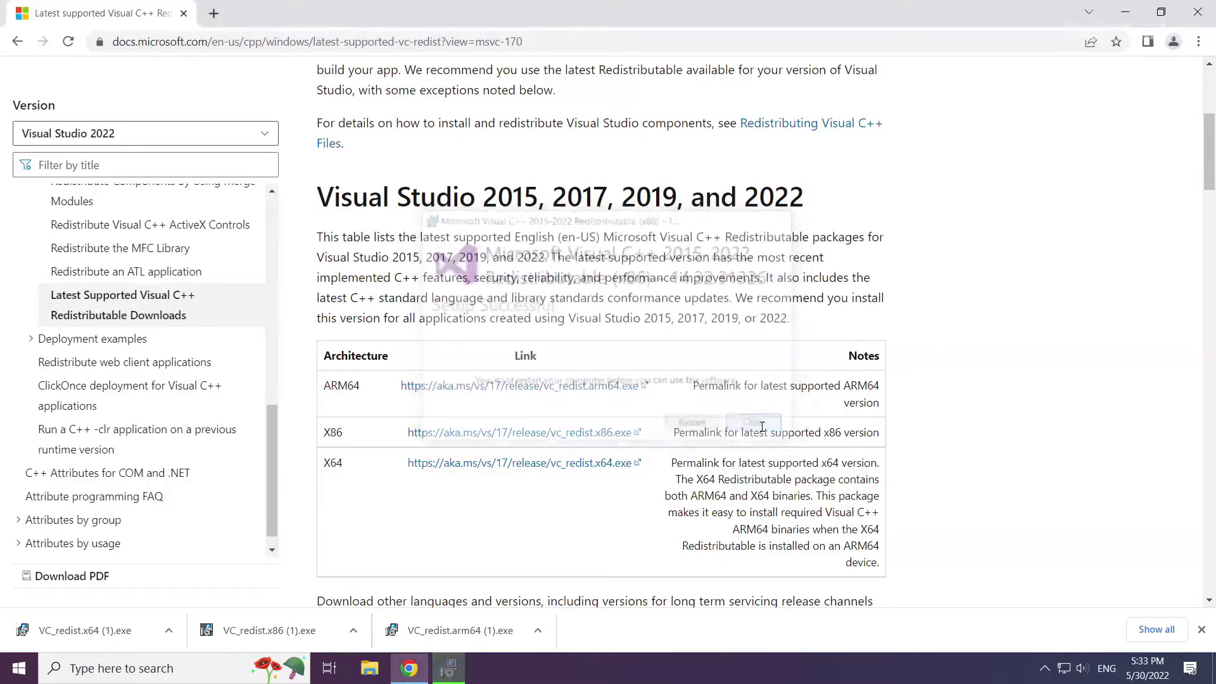
- Run VC_redist.x64, accept its license, install version 14.32.31326, and close the 'Setup Successful' notice
left_click(93, 633)
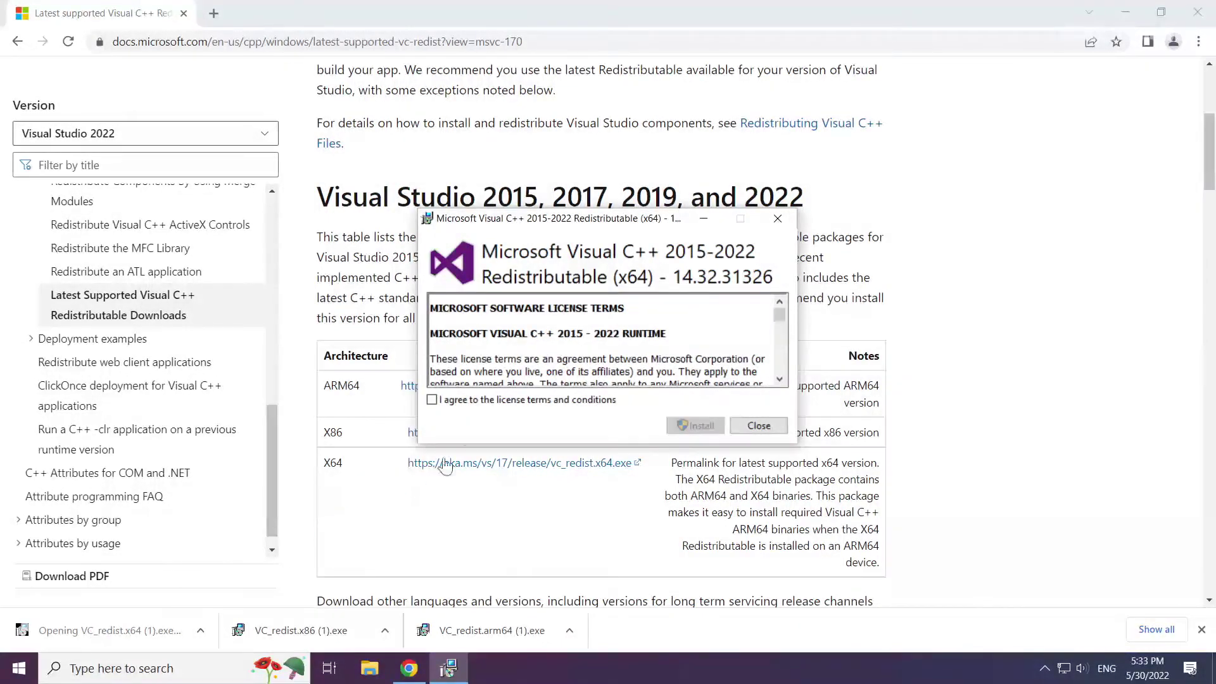
left_click_drag(780, 314, 780, 366)
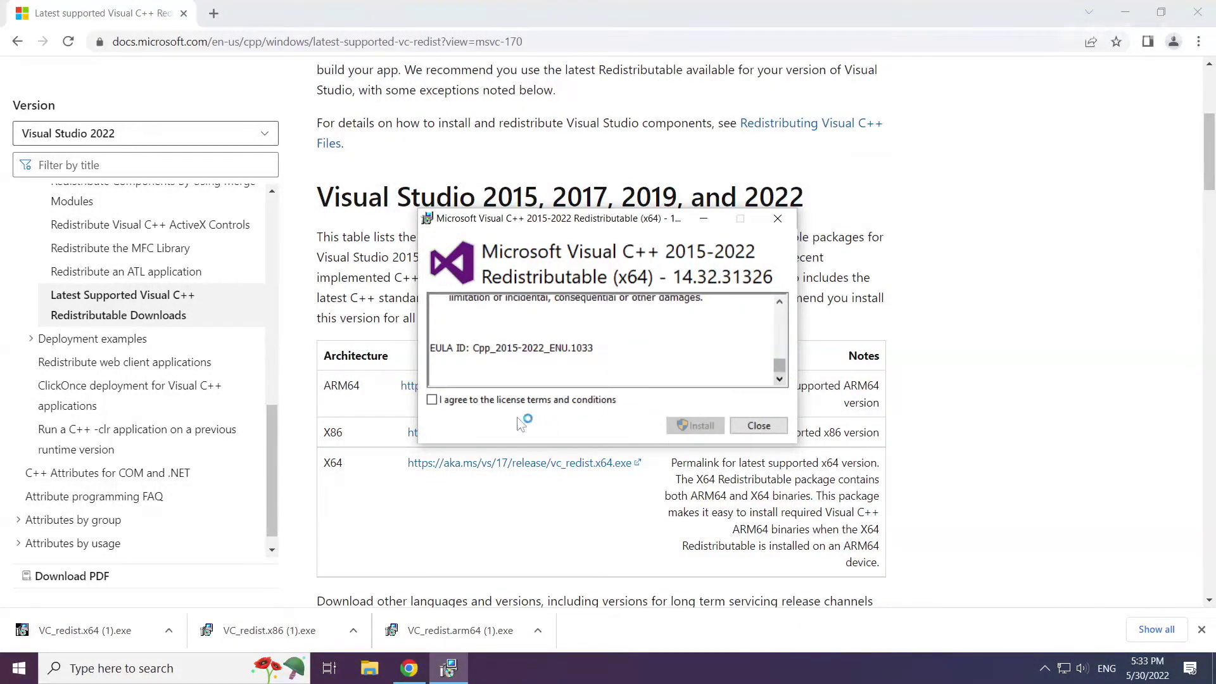
left_click(432, 402)
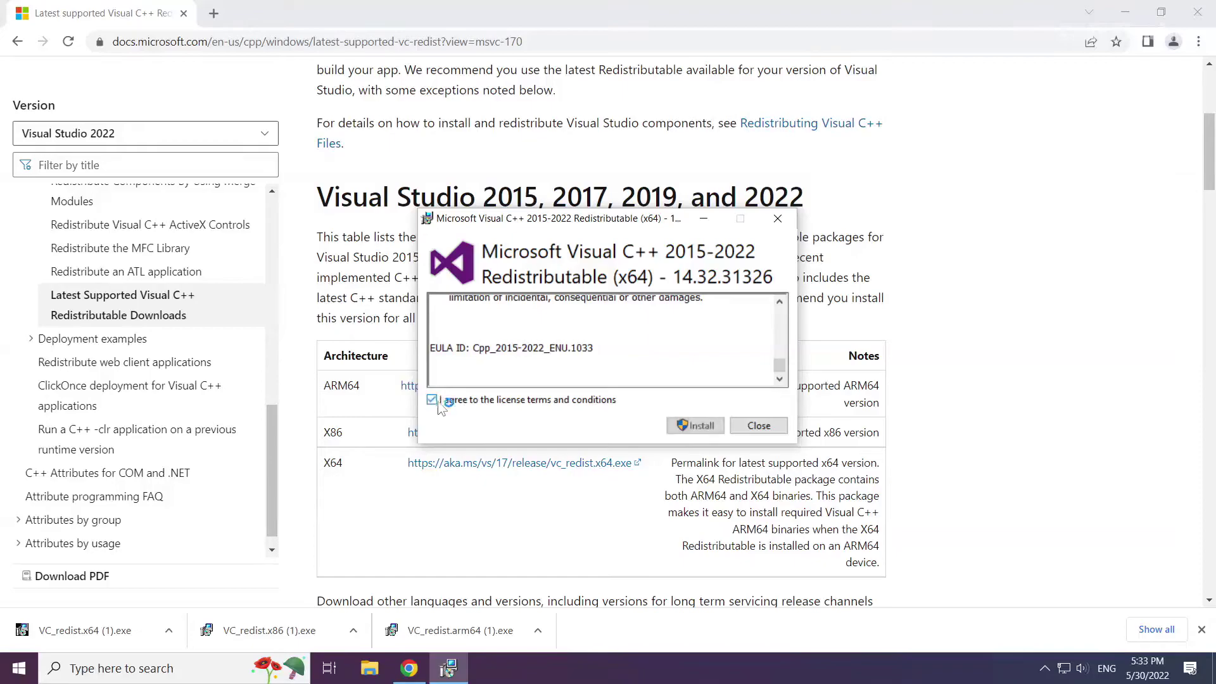
left_click(700, 427)
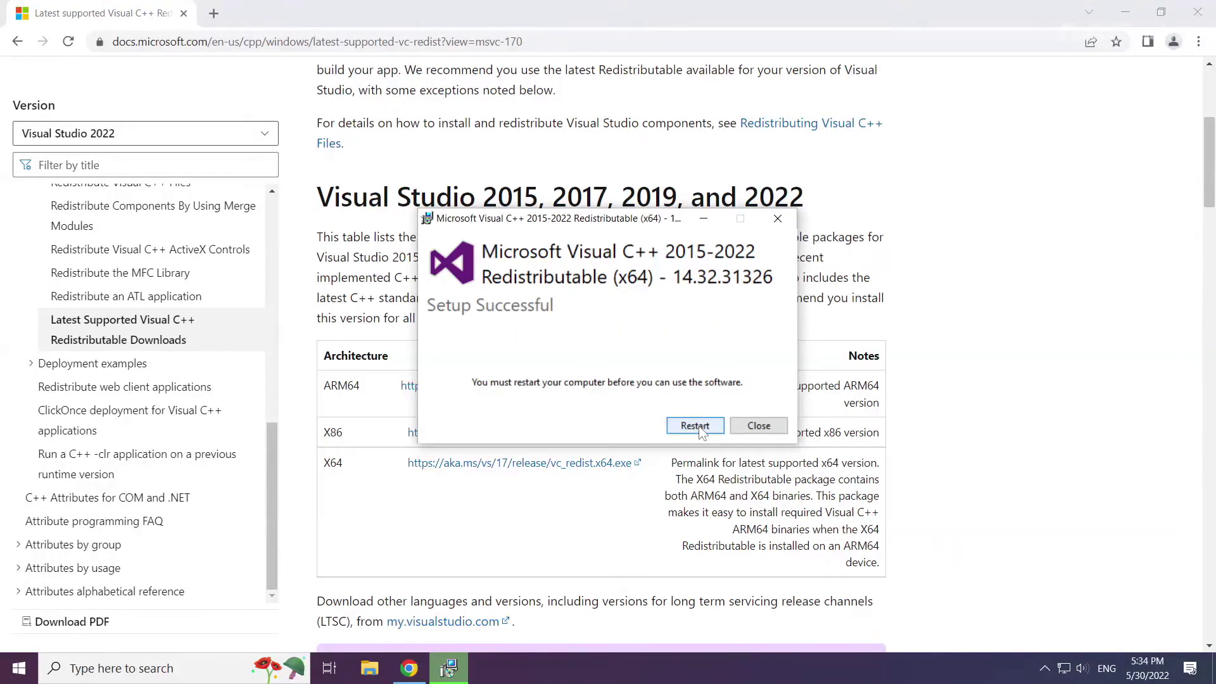
left_click(760, 428)
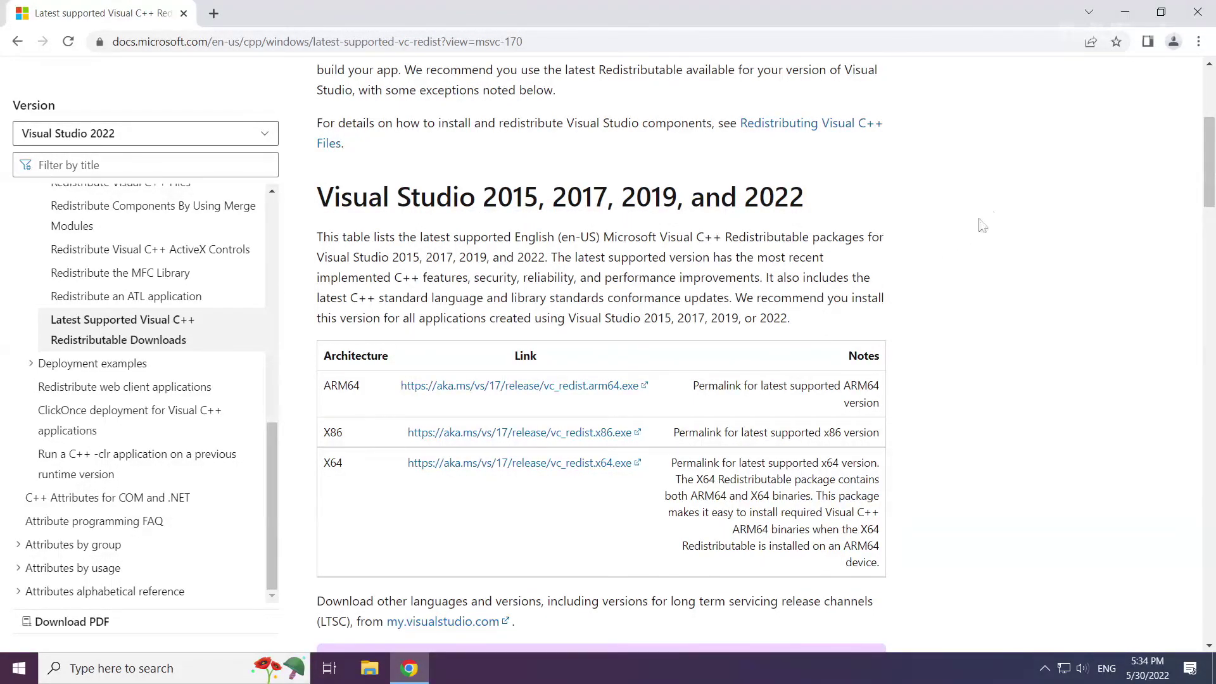
- Close Chrome and bring up the Start menu's sleep, shut down and restart options
left_click(1198, 14)
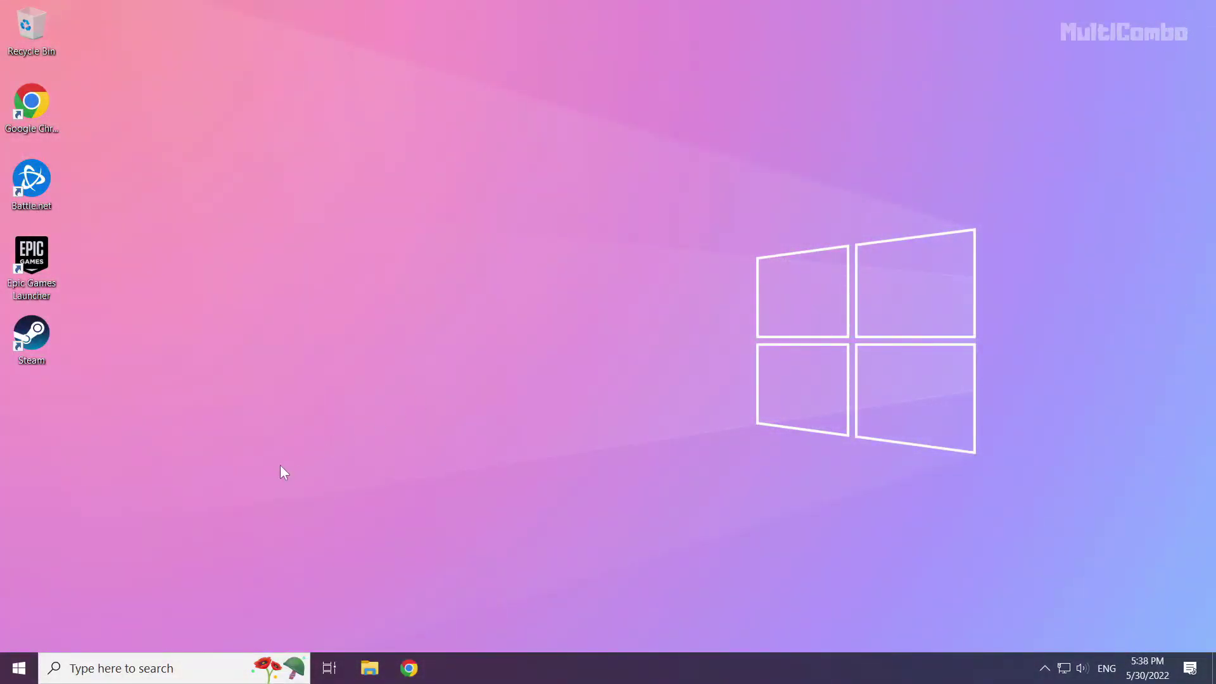
left_click(21, 674)
left_click(21, 634)
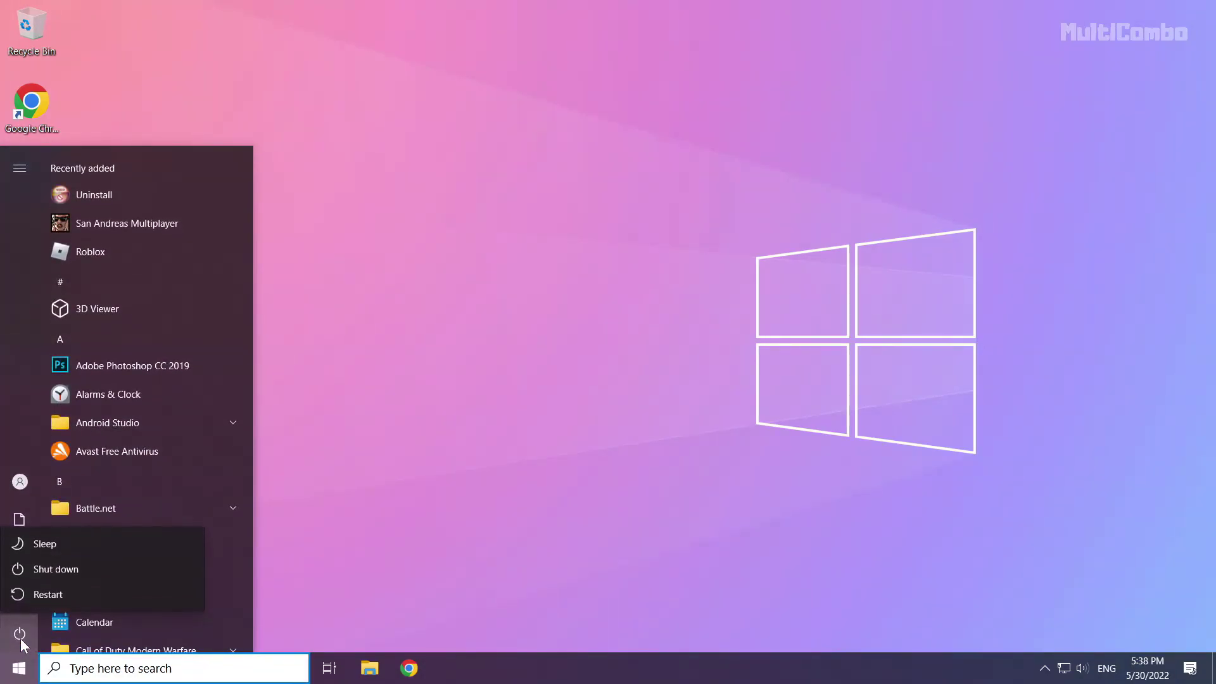